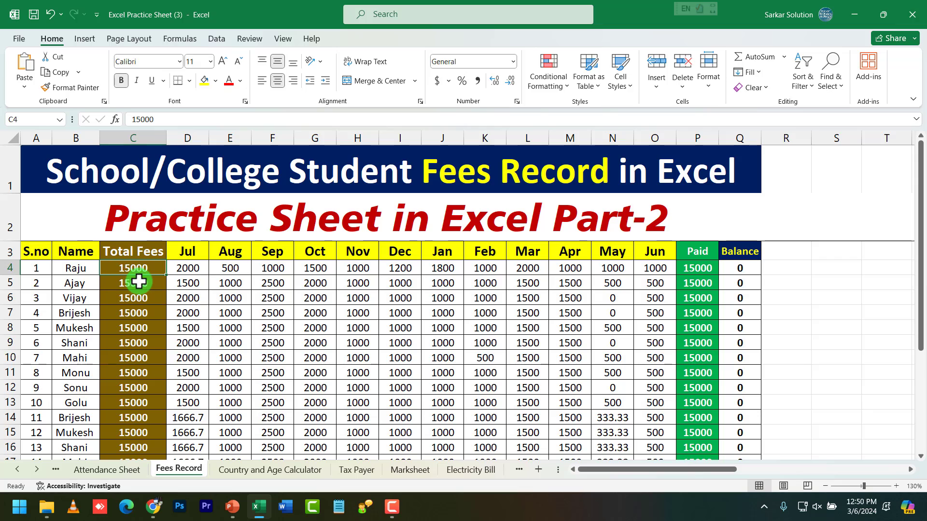
Examine how row 4's monthly fees from Jul to Jun relate to its Total Fees, Paid and Balance cells.
click(192, 269)
drag(191, 270, 647, 262)
click(707, 270)
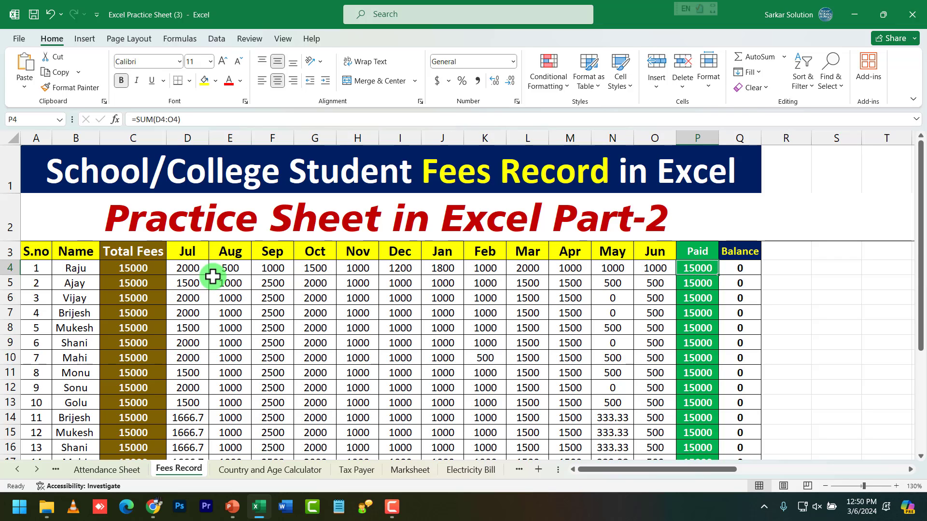
drag(199, 268, 367, 267)
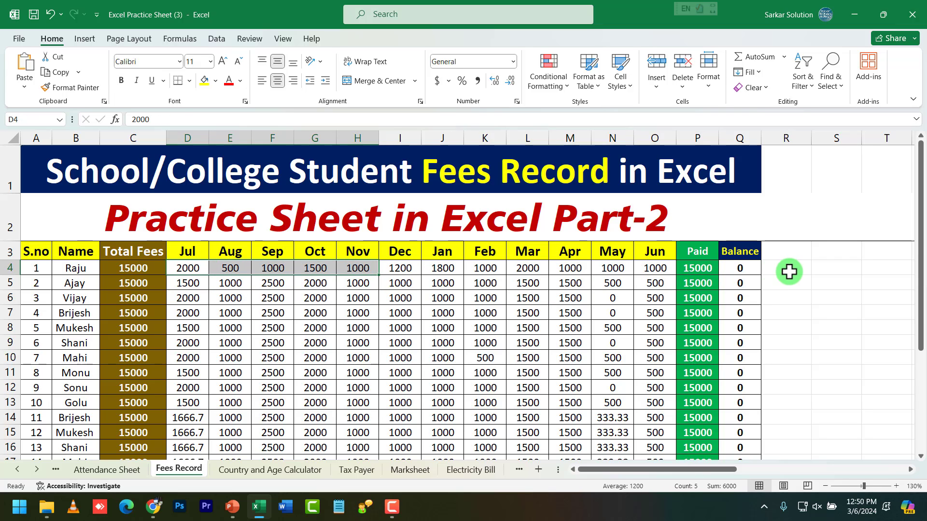
click(710, 269)
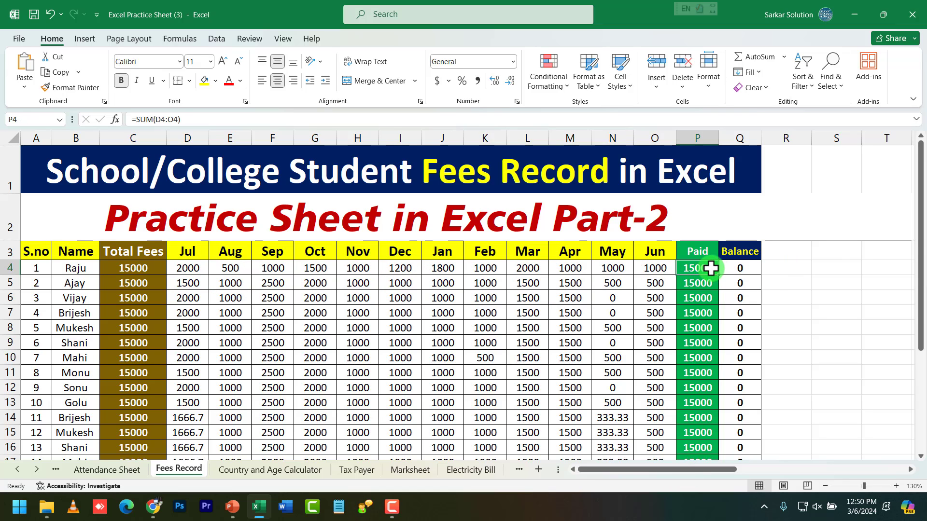
click(735, 269)
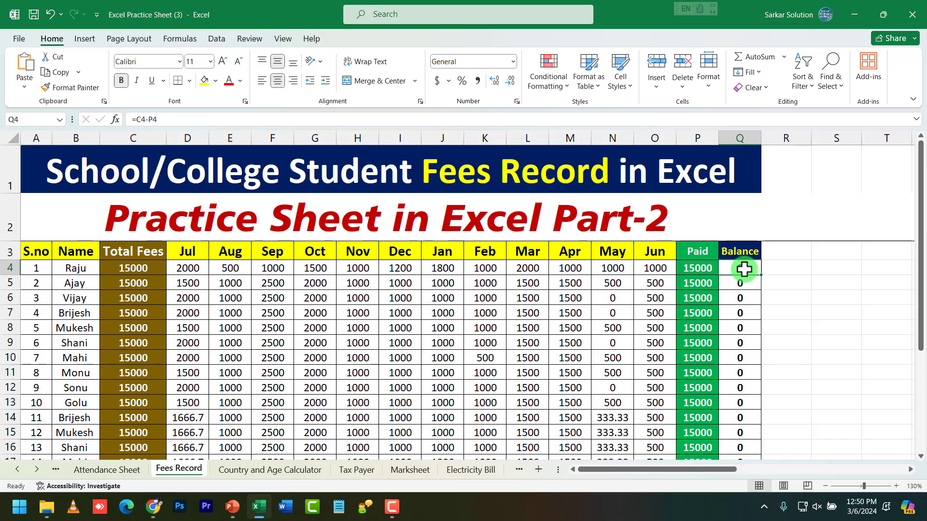
click(690, 269)
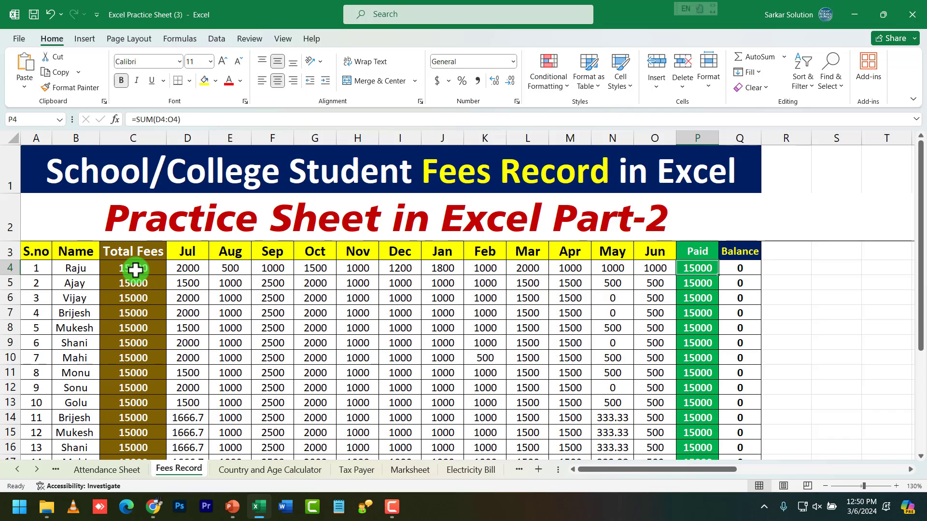
click(737, 269)
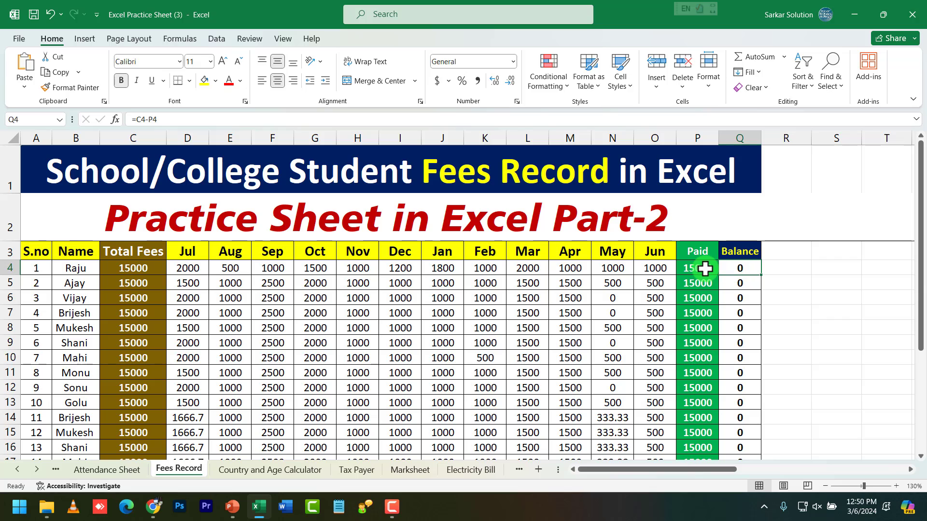
Inspect the SUM formula and its range in Paid cell P4, plus the Balance formula in Q4.
double_click(697, 269)
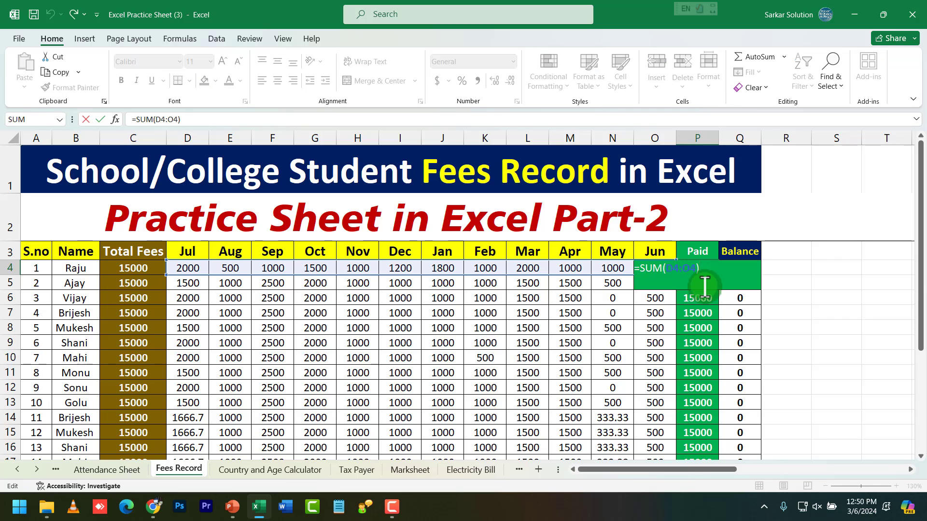
key(Escape)
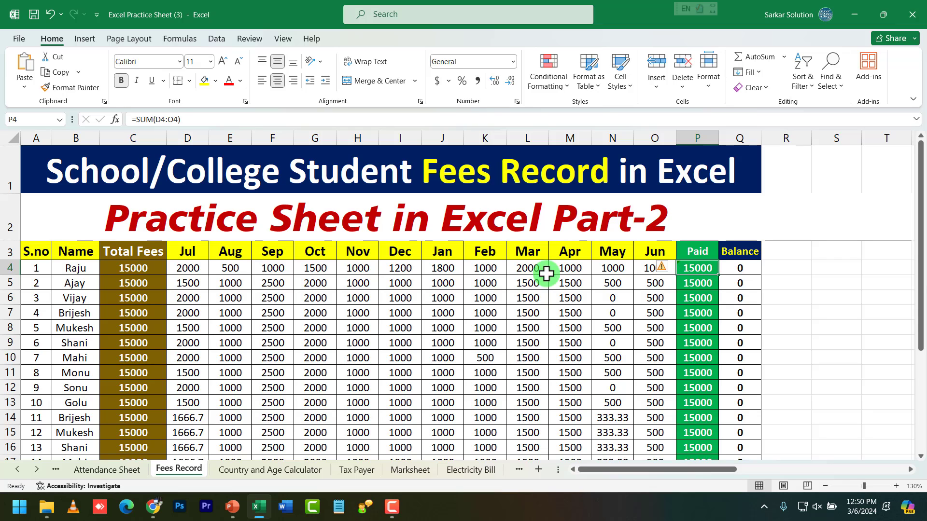
drag(184, 268, 669, 269)
click(701, 268)
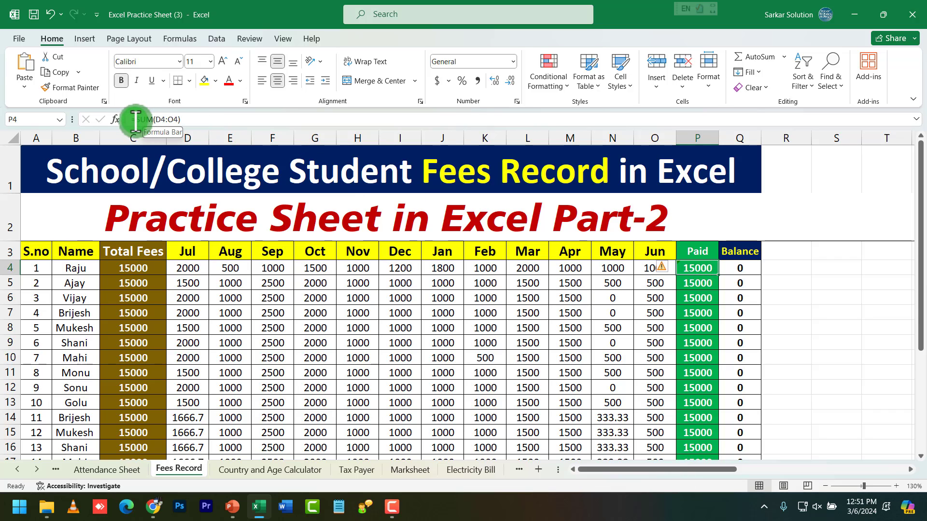
drag(134, 119, 198, 120)
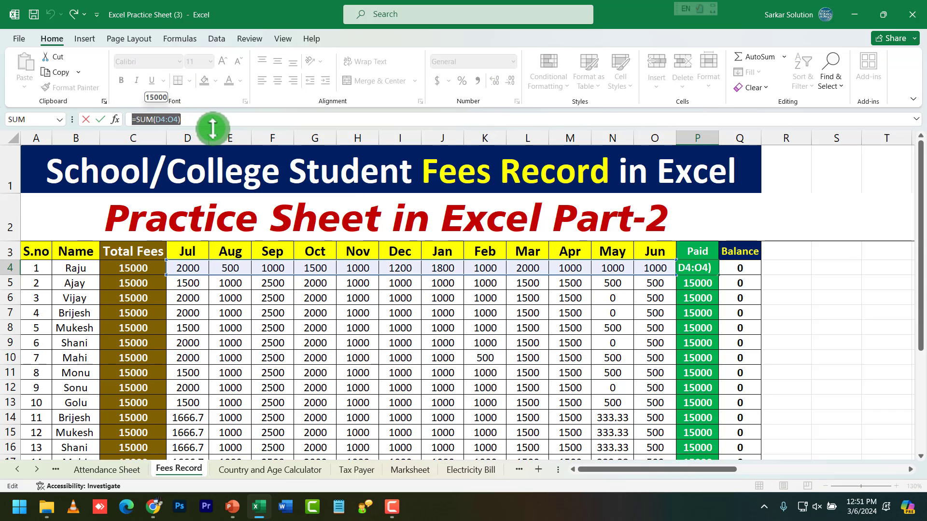
click(200, 123)
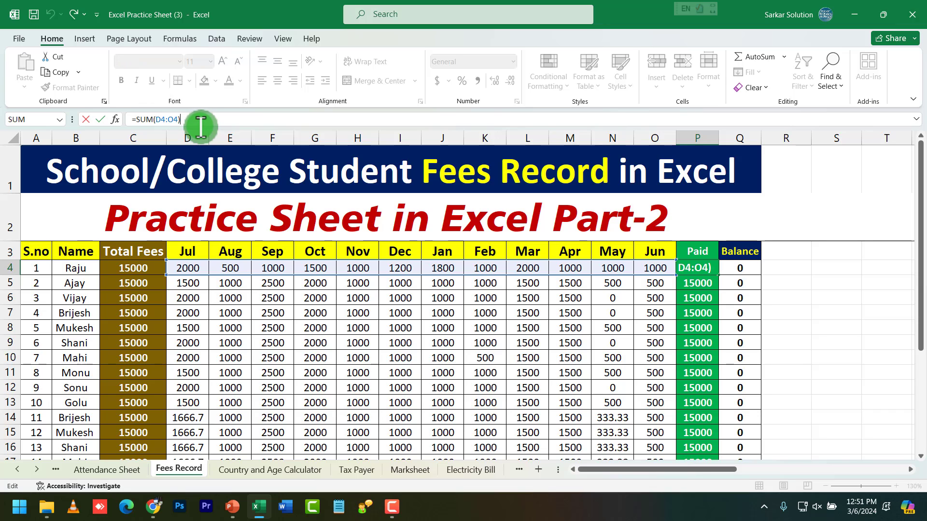
drag(162, 122, 182, 127)
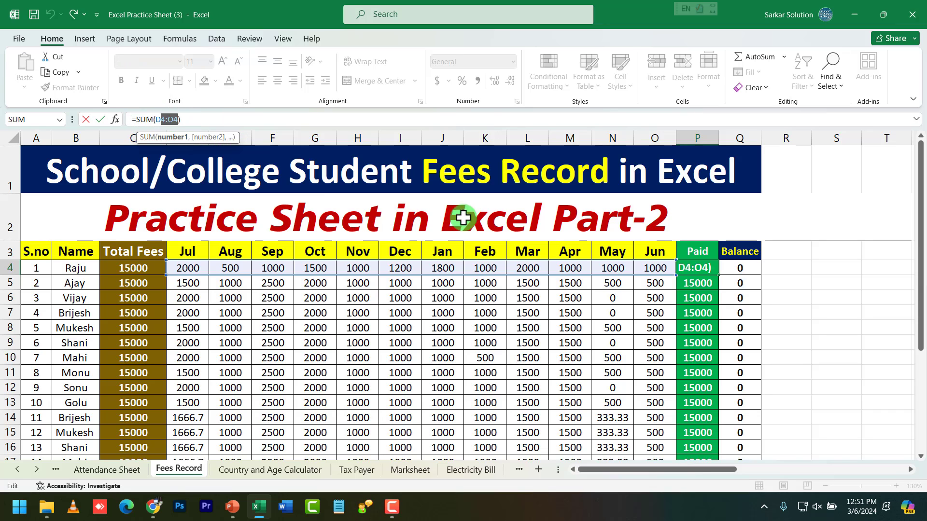
click(745, 269)
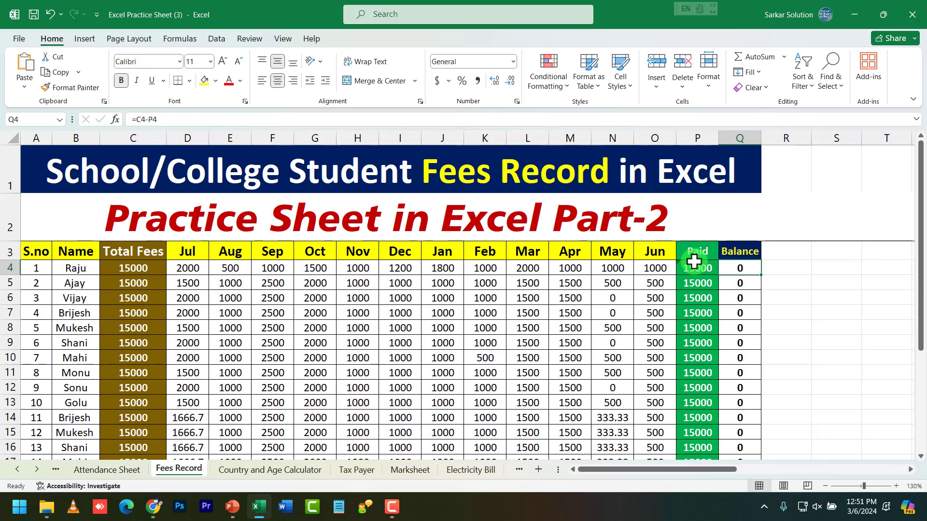
click(133, 267)
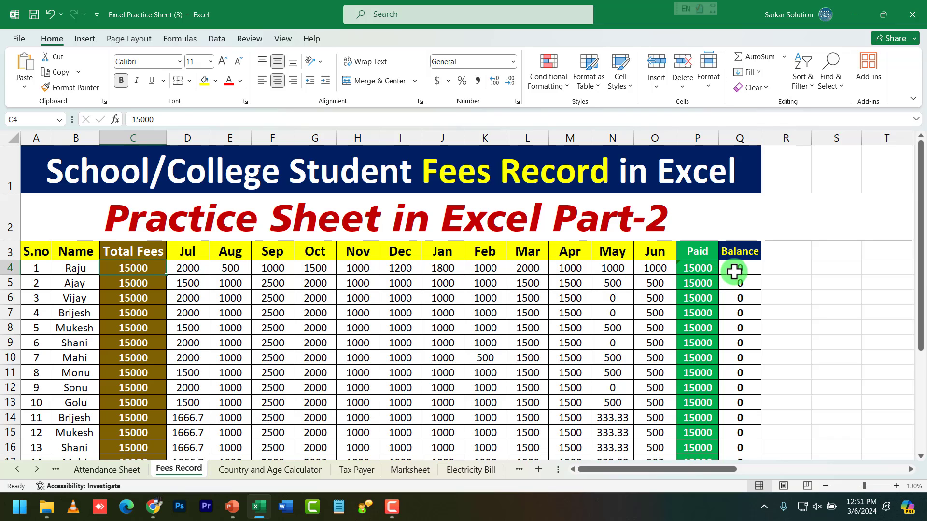
click(752, 264)
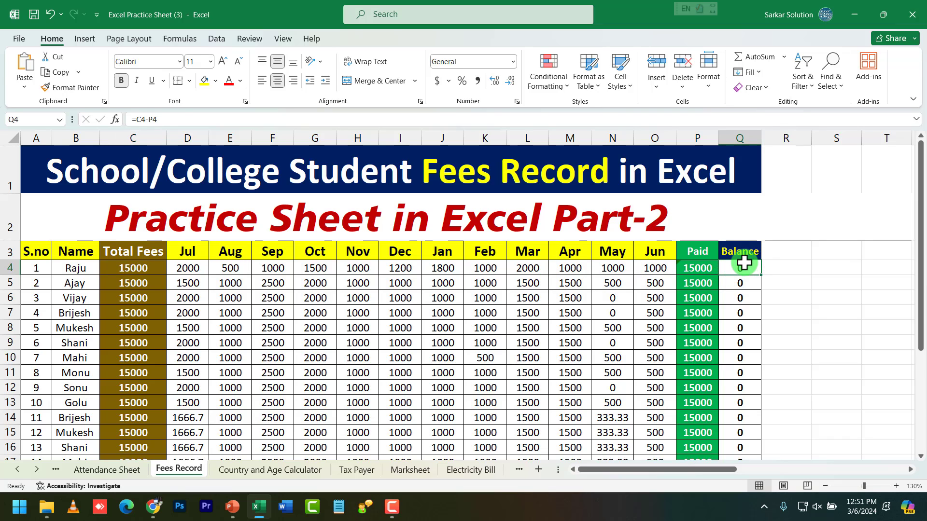
Set the first student's Jun fee in O4 to 0 and check the Paid and Balance cells.
click(657, 269)
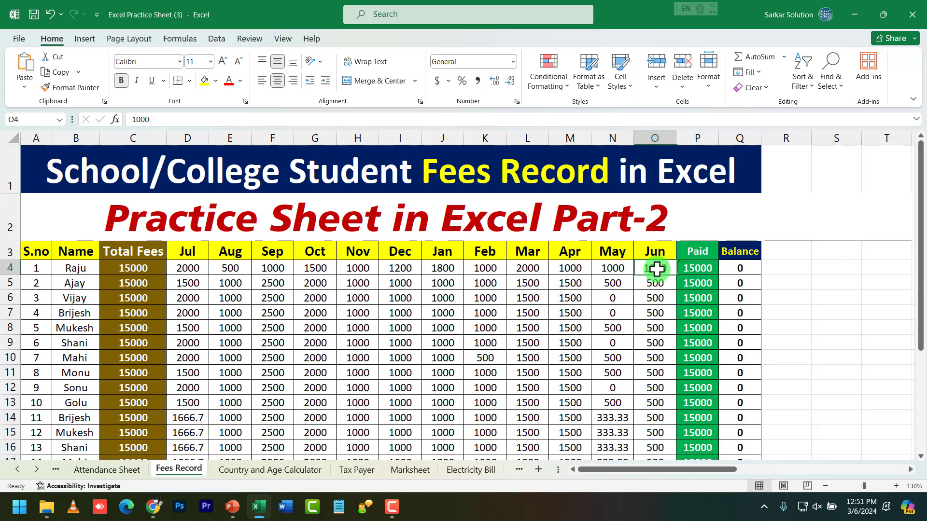
text(0)
key(Return)
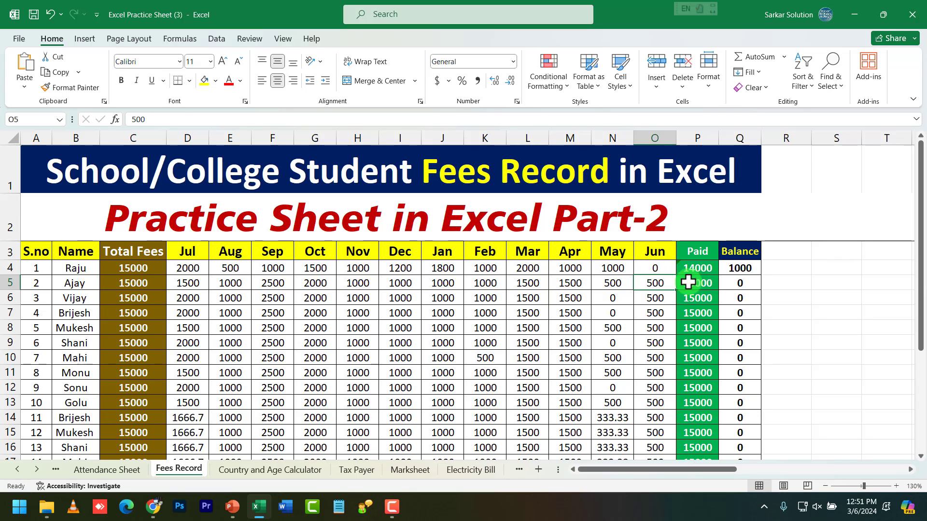
click(752, 271)
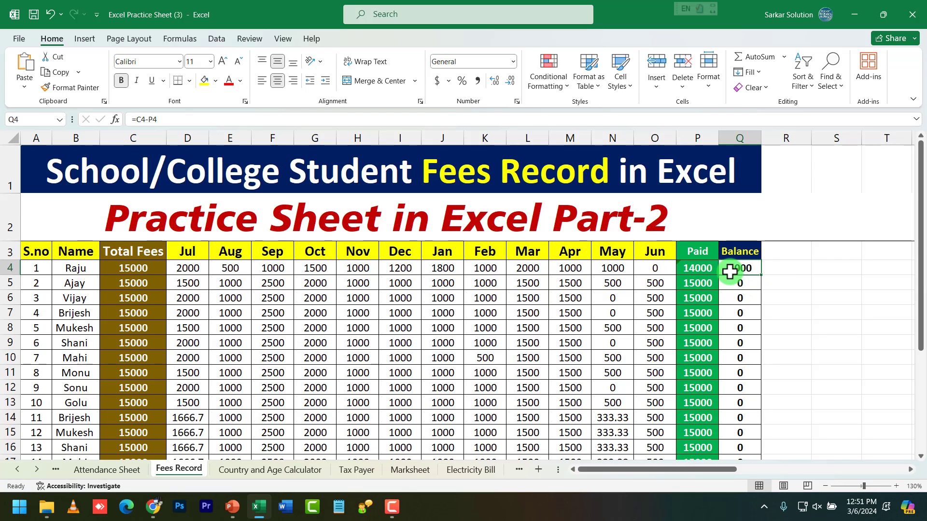
click(693, 270)
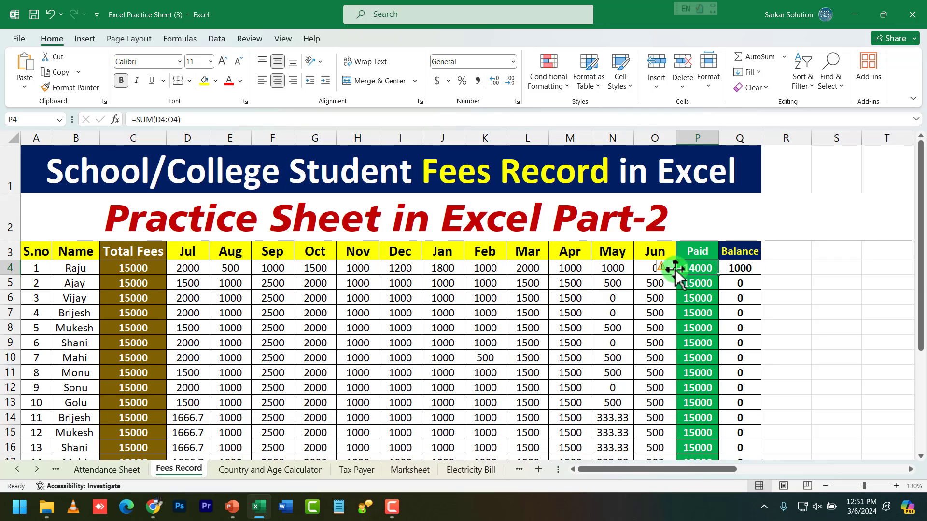
click(146, 270)
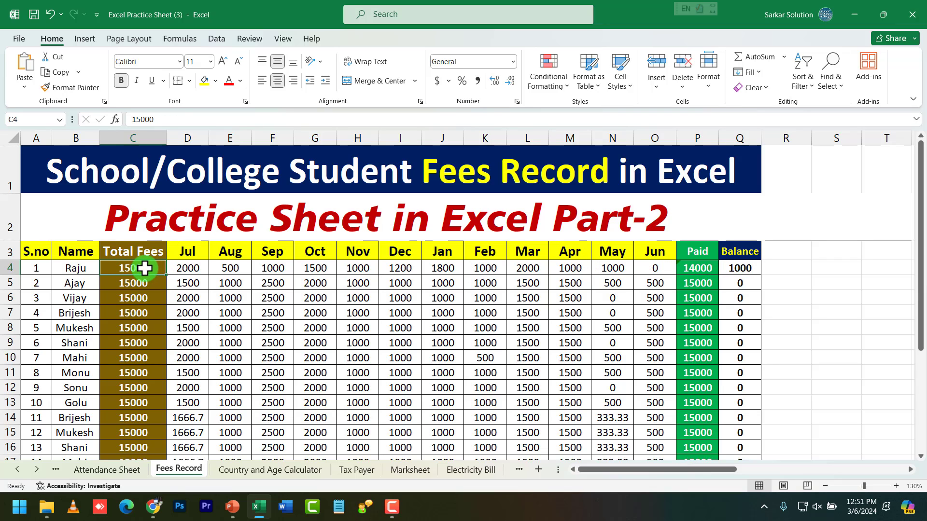
click(749, 272)
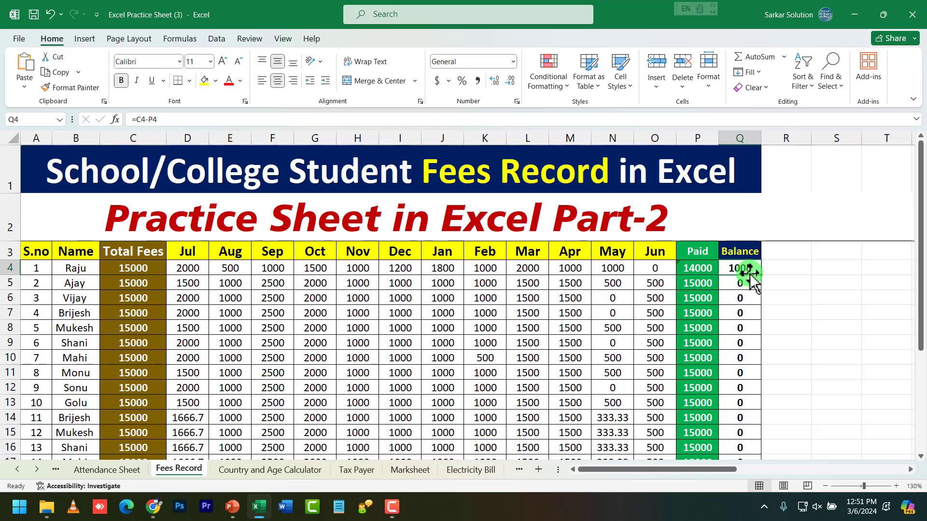
Set the first student's monthly fees from Jan to May in J4:N4 to 0 and check the Paid and Balance cells.
click(608, 273)
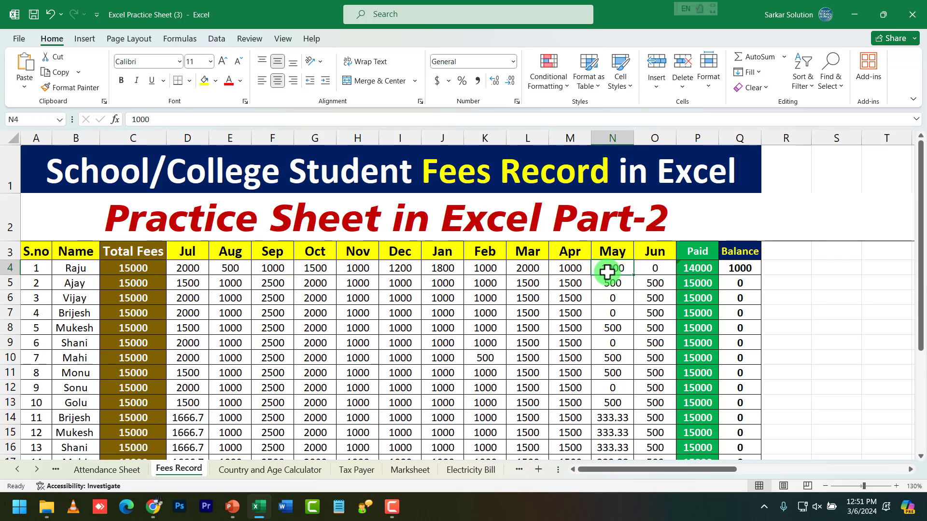
text(0)
key(Left)
text(0)
key(Left)
text(0)
key(Left)
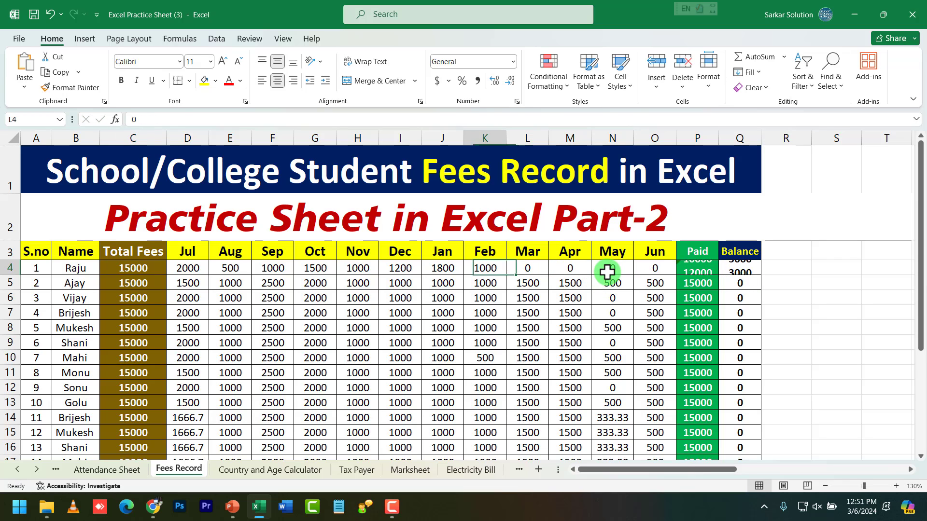
text(0)
key(Left)
text(00)
key(Return)
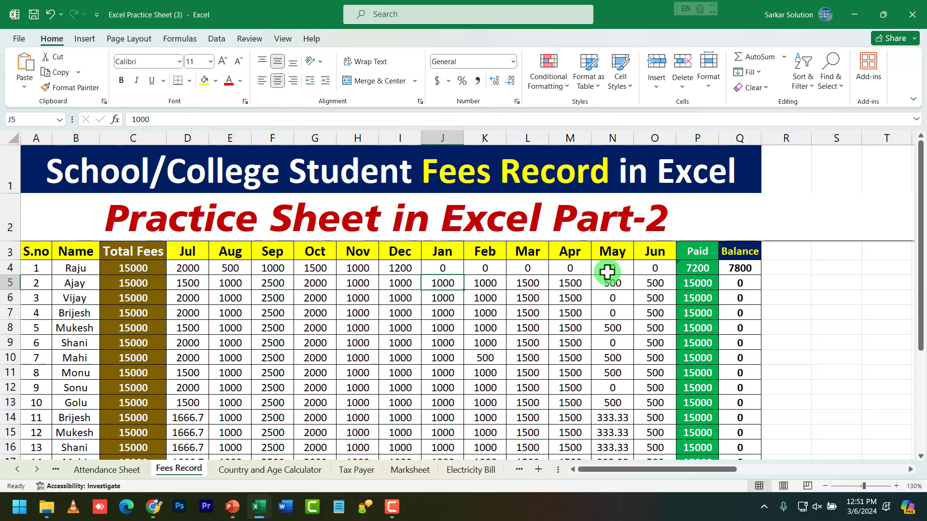
click(755, 269)
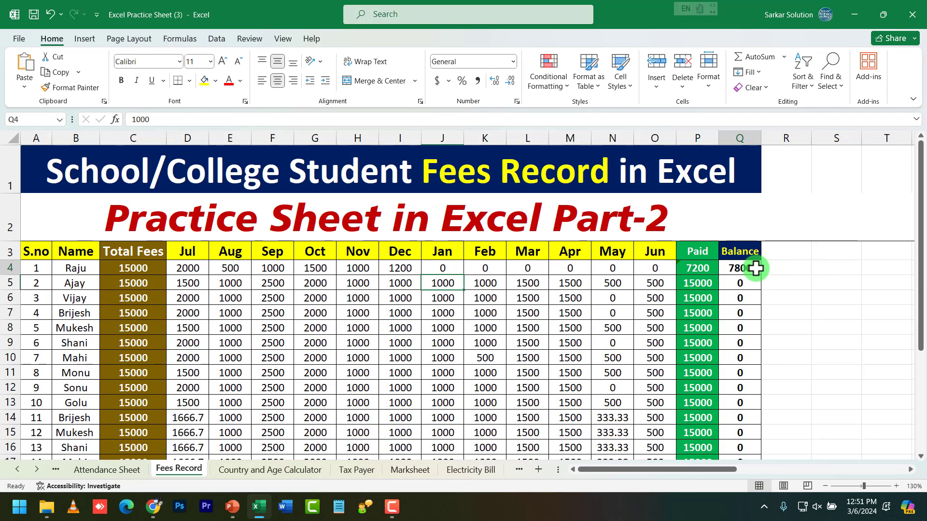
click(699, 269)
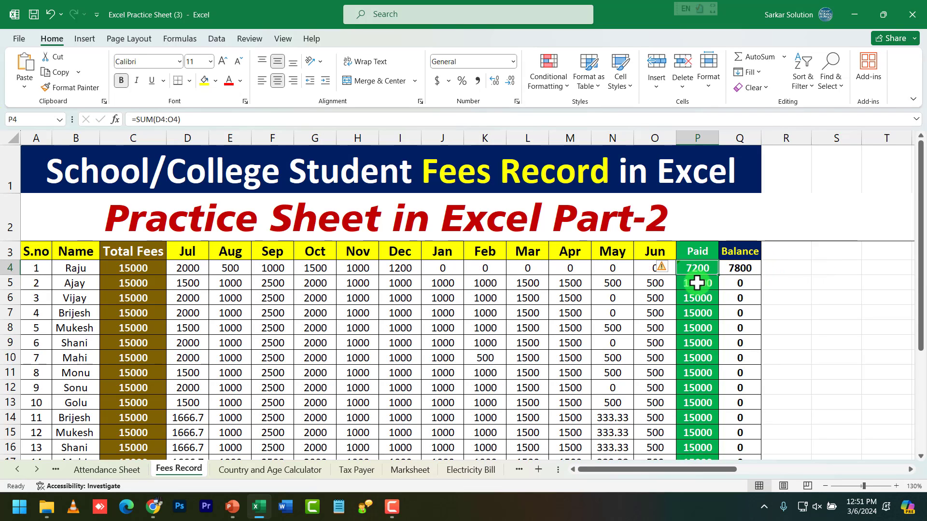
click(748, 270)
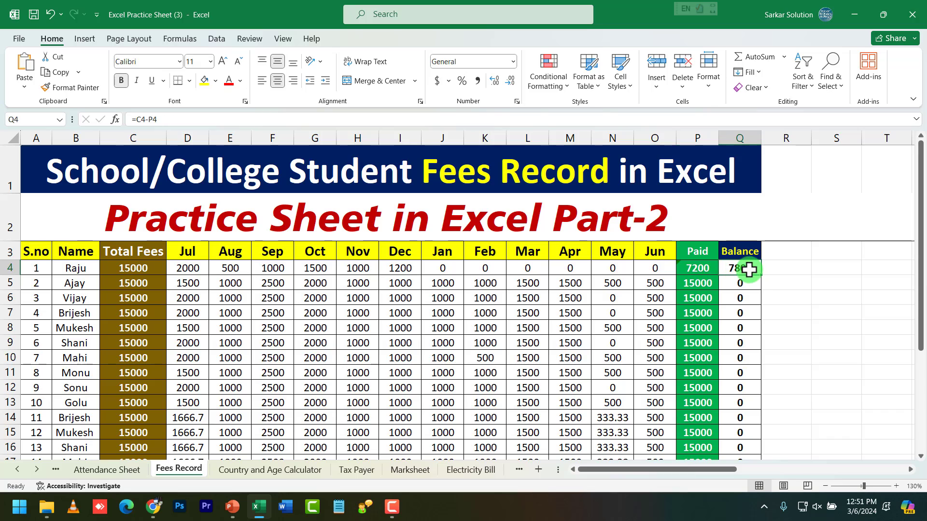
click(704, 269)
click(741, 270)
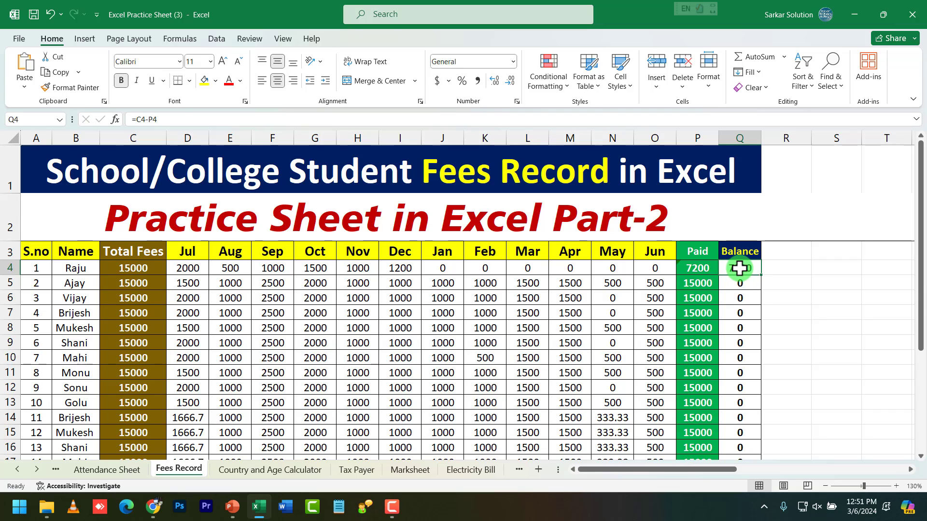
Change the Balance formula in Q4 to =15000-P4, then review row 4's Total Fees and Paid cells.
double_click(739, 268)
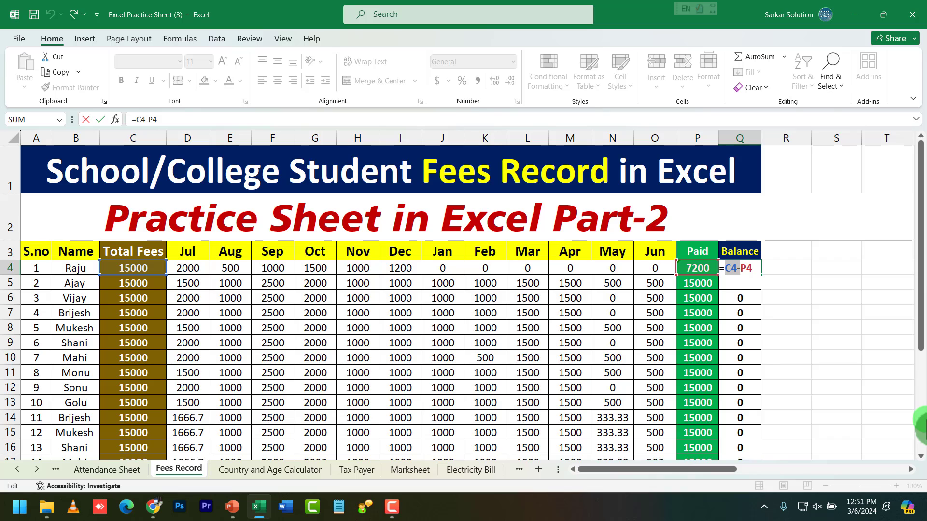
key(BackSpace)
key(BackSpace)
key(BackSpace)
text(15000)
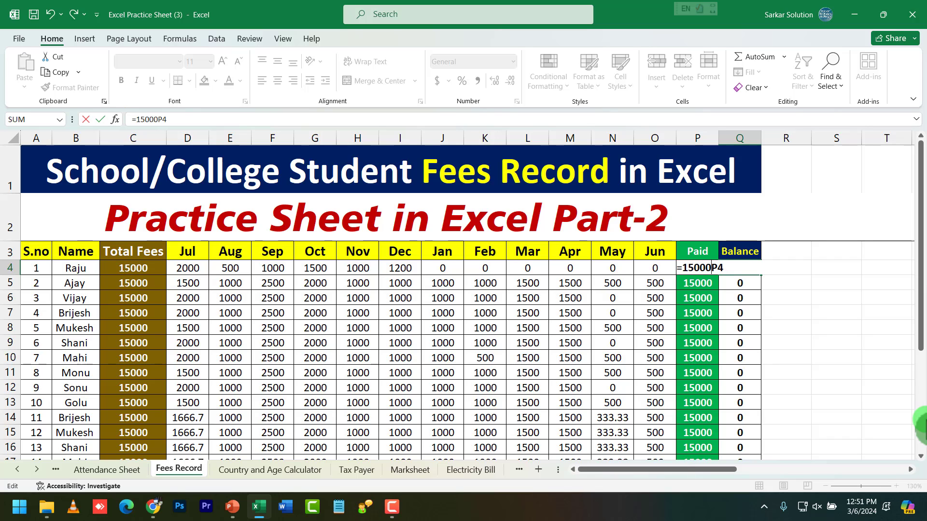
text(-)
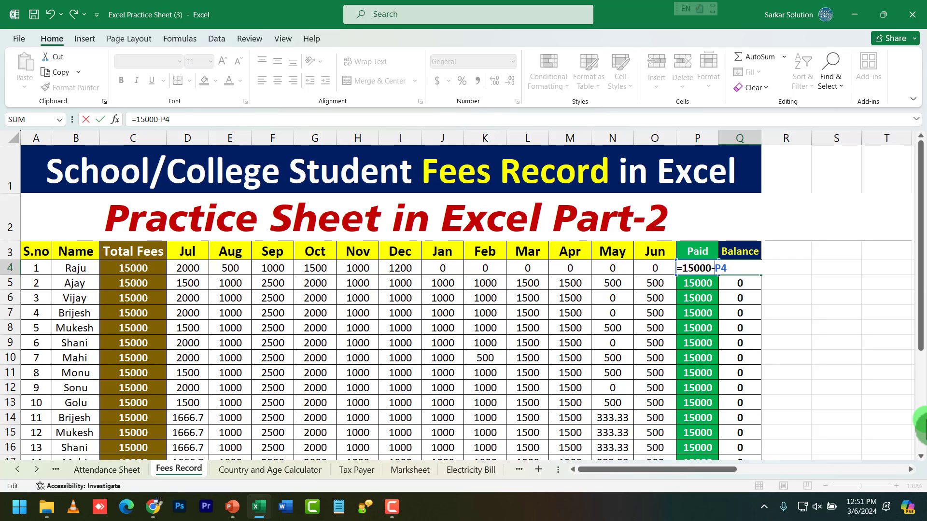
key(Return)
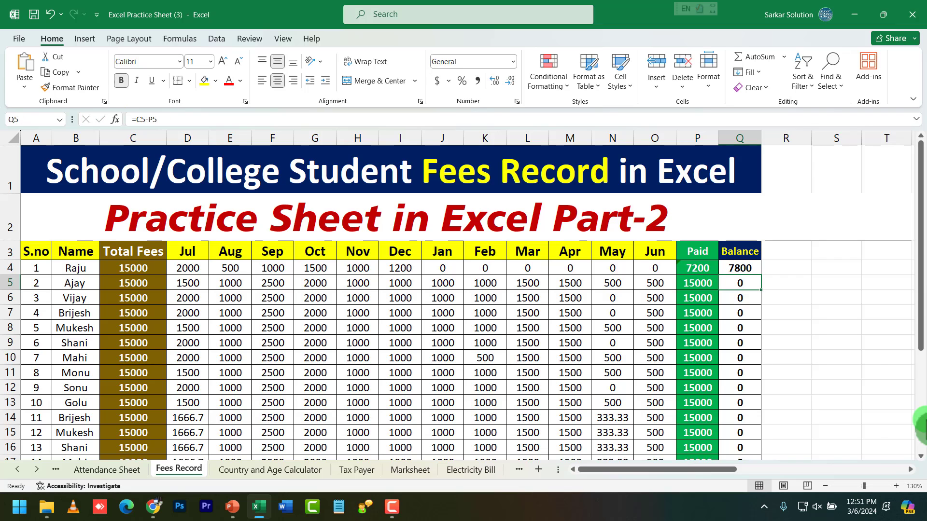
click(133, 268)
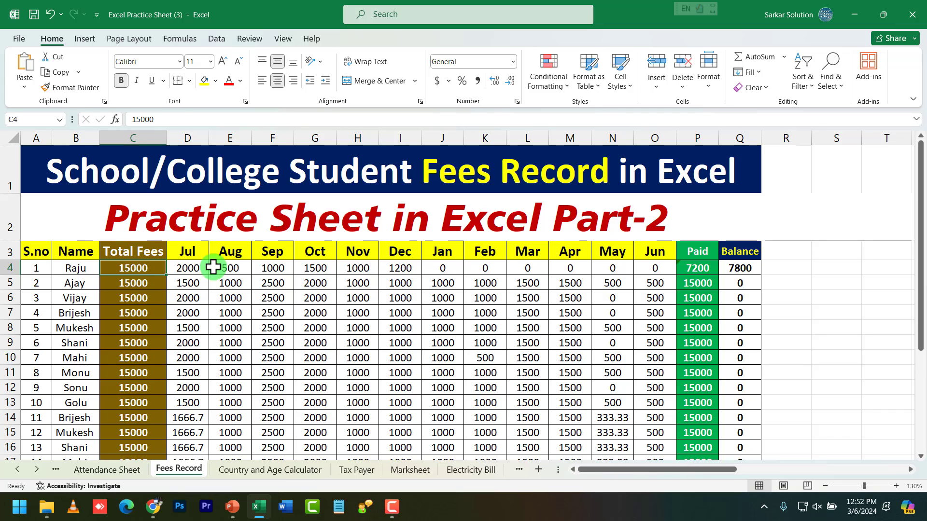
click(683, 265)
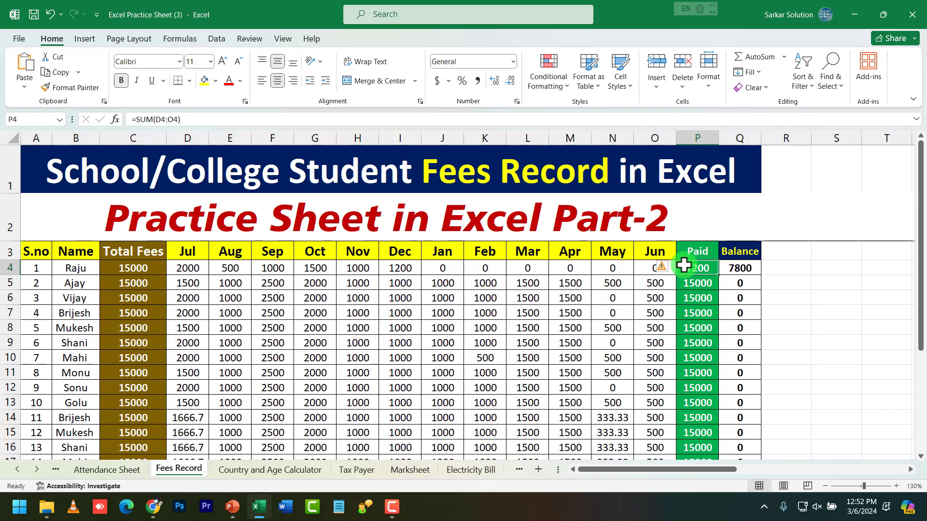
click(527, 299)
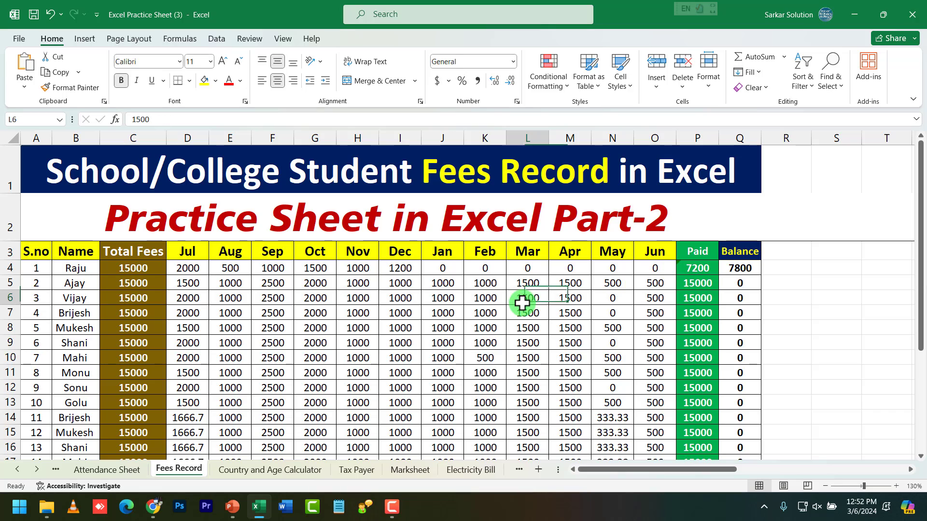
Open the Country and Age Calculator sheet and examine row 4's Country and Age cells and the nested IF formula in Answer cell E4.
click(351, 334)
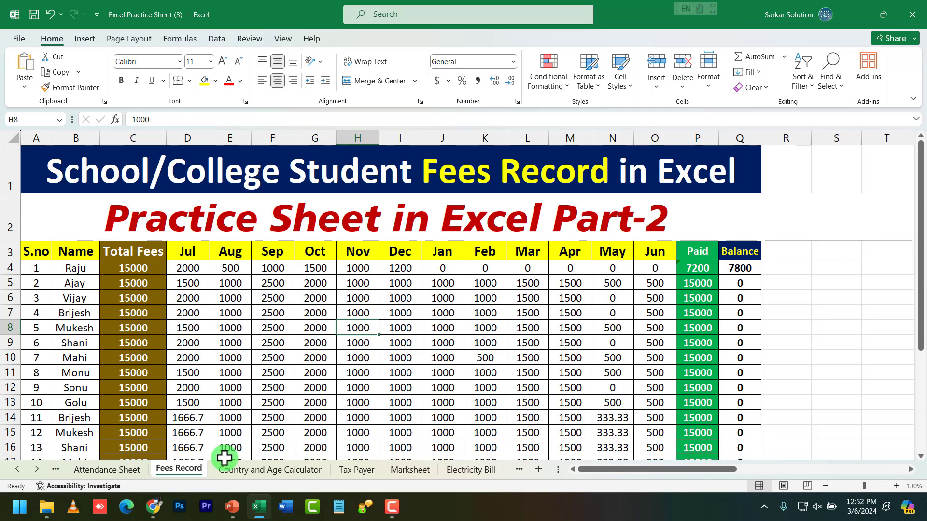
click(233, 475)
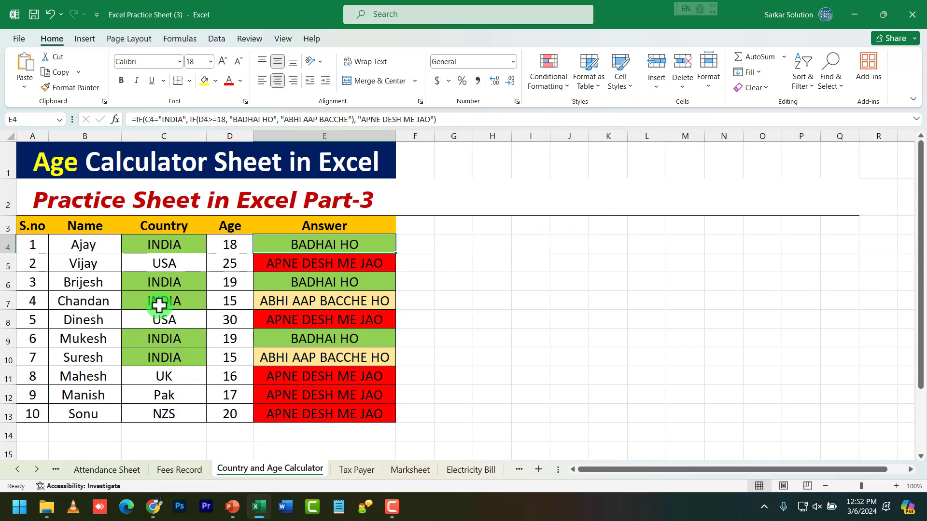
click(232, 243)
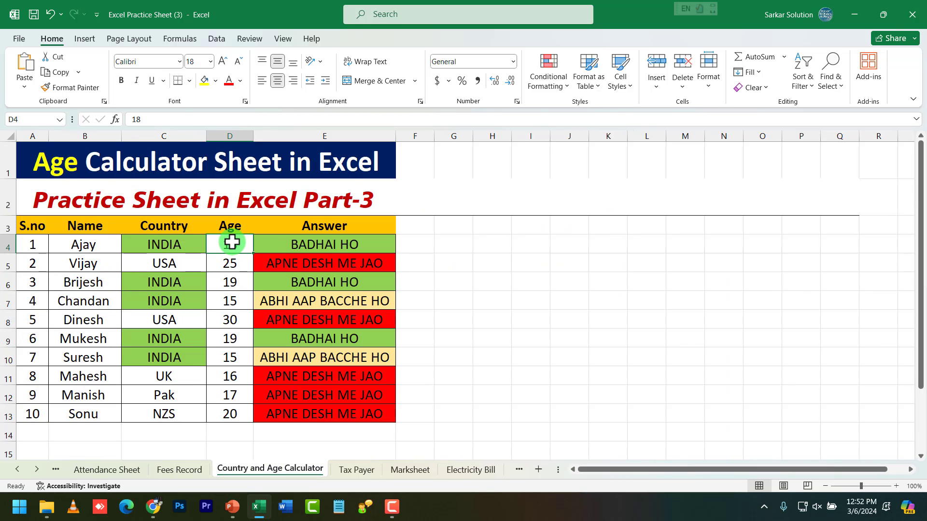
click(321, 249)
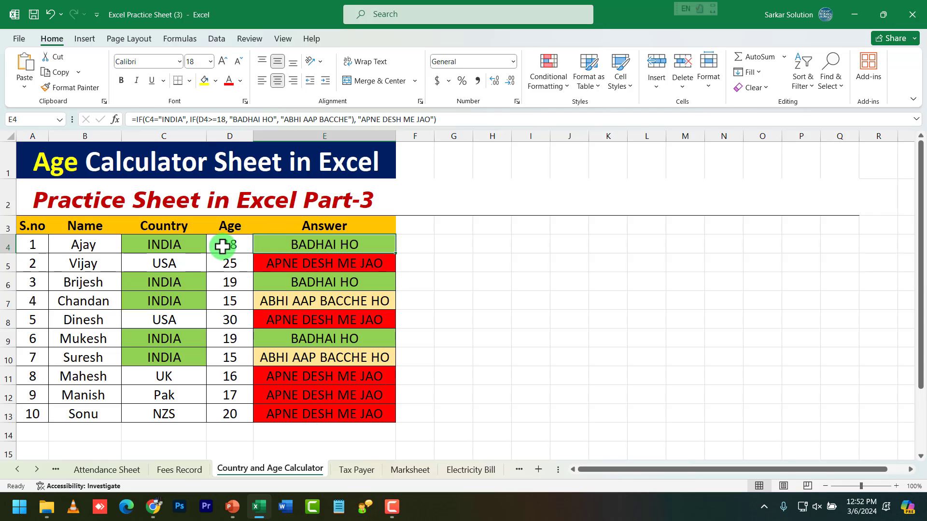
click(186, 244)
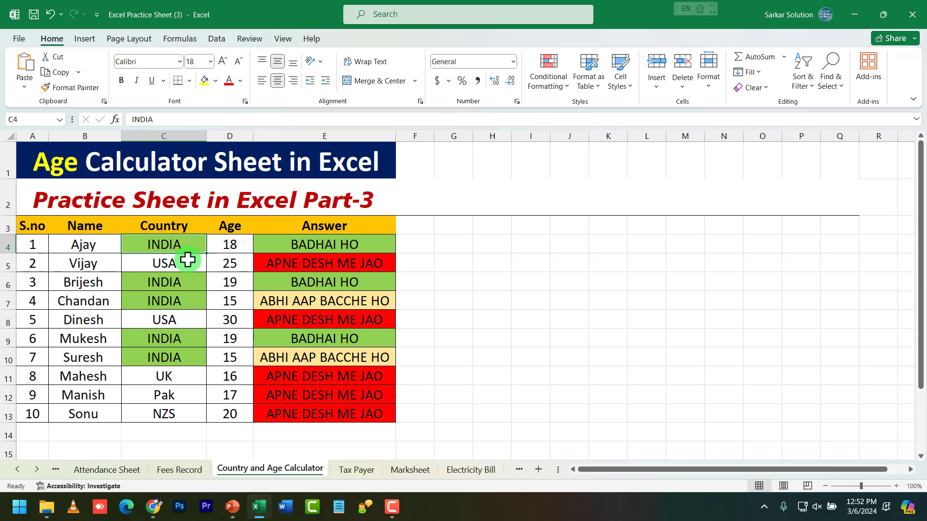
click(234, 245)
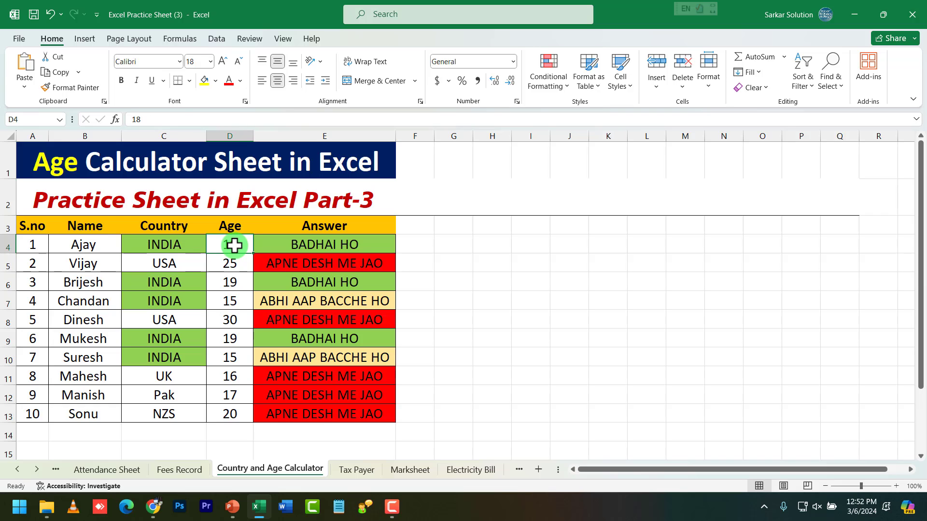
click(300, 245)
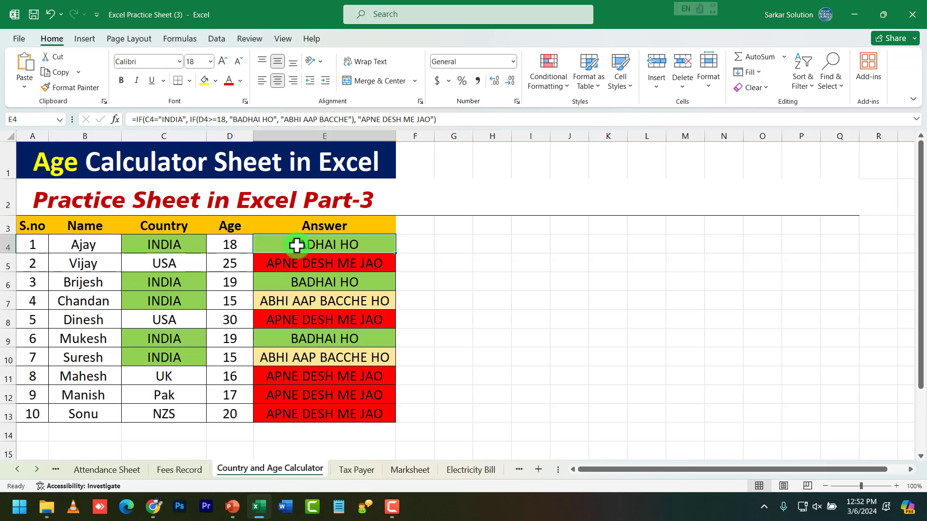
click(441, 261)
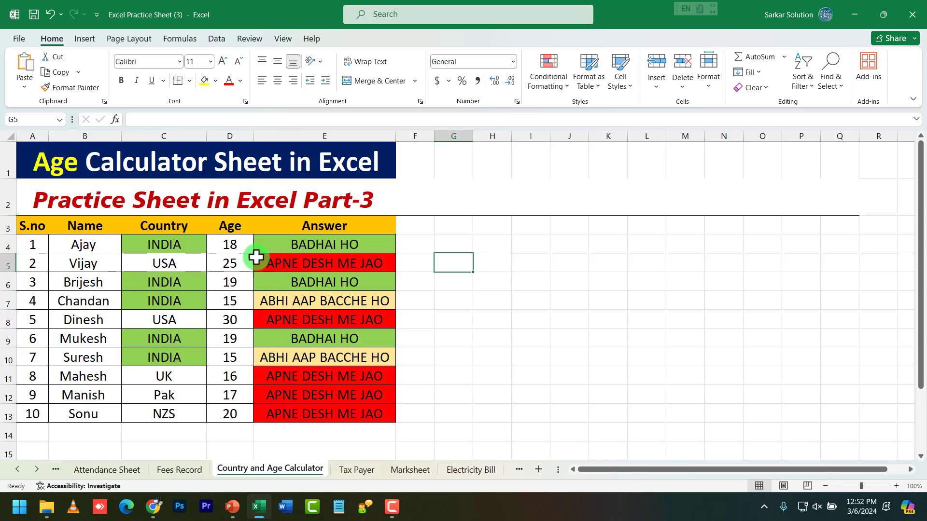
Review the S.no to Age data in the table, comparing the Age in D4 with the Answer formula in E4.
click(290, 246)
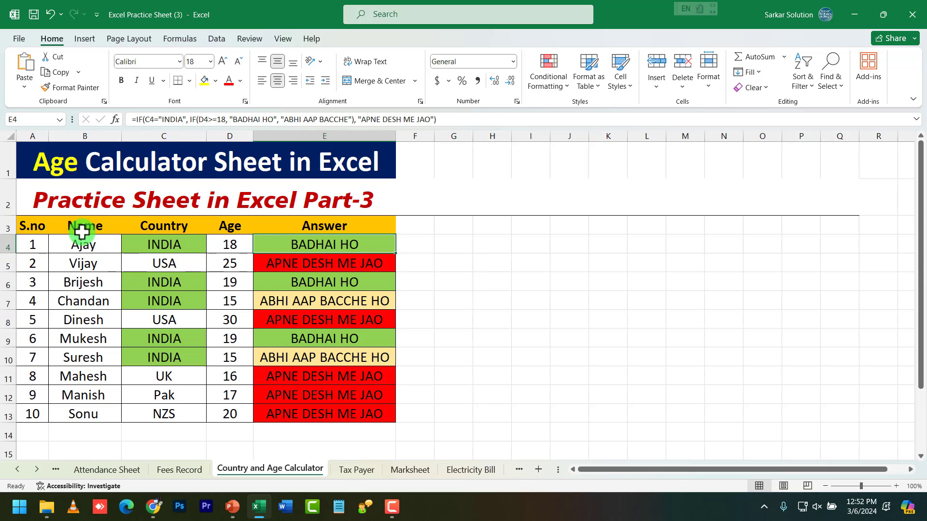
drag(27, 231, 214, 427)
click(227, 358)
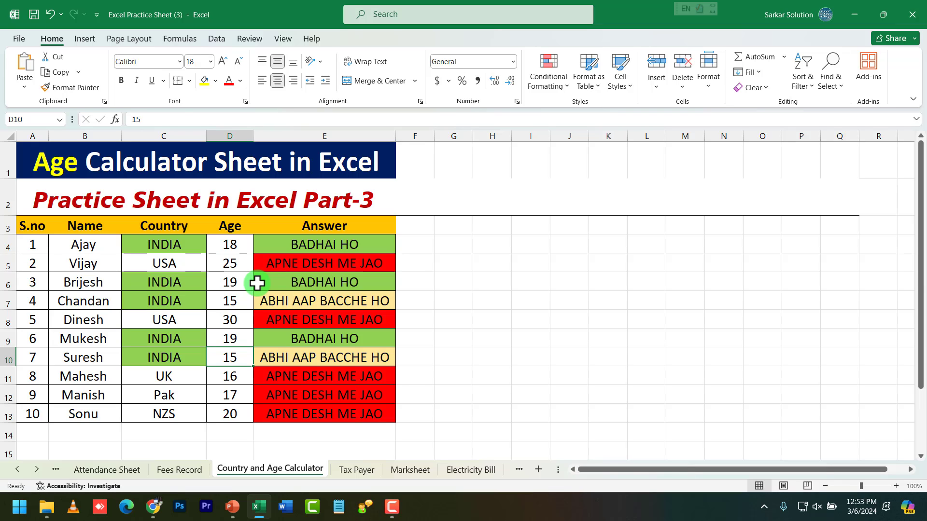
click(245, 245)
click(305, 251)
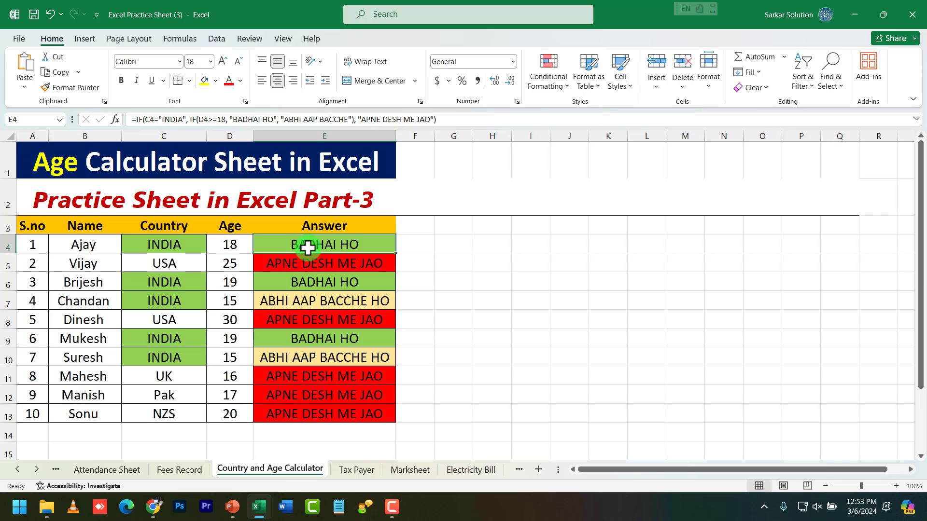
click(240, 247)
click(299, 245)
Set the font size of empty cell F4, beside the first Answer, to 18.
click(454, 247)
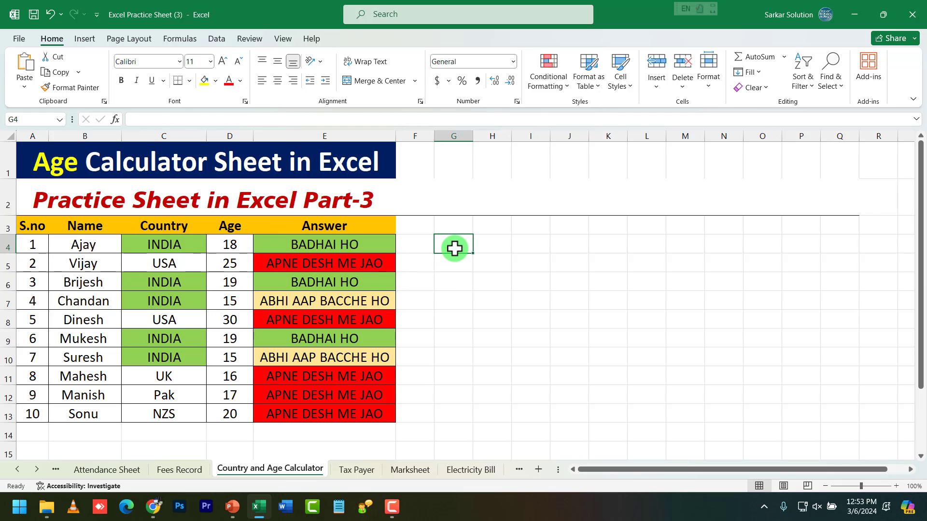
click(429, 244)
click(451, 244)
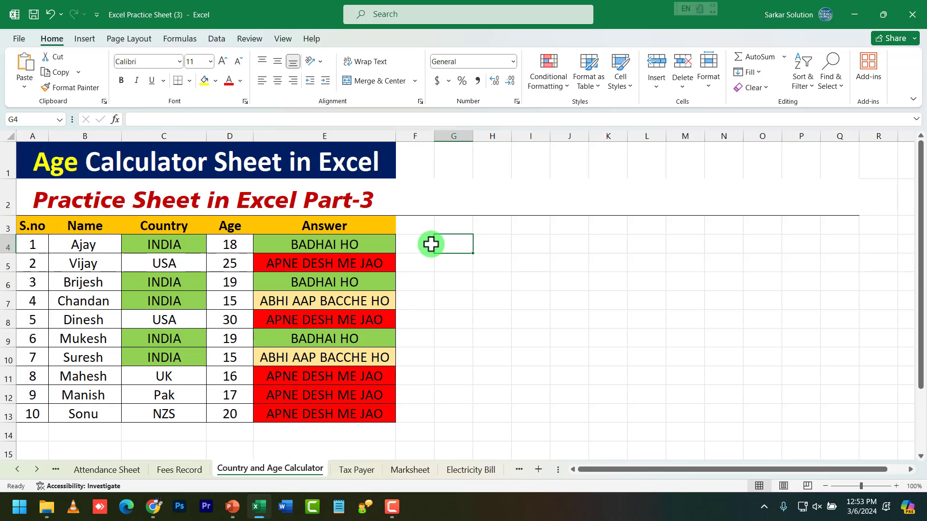
text(=)
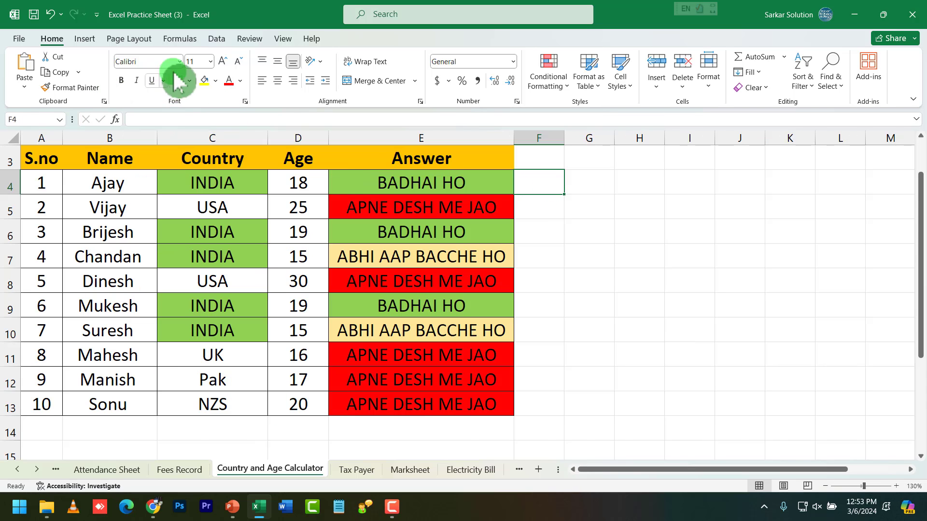
double_click(223, 62)
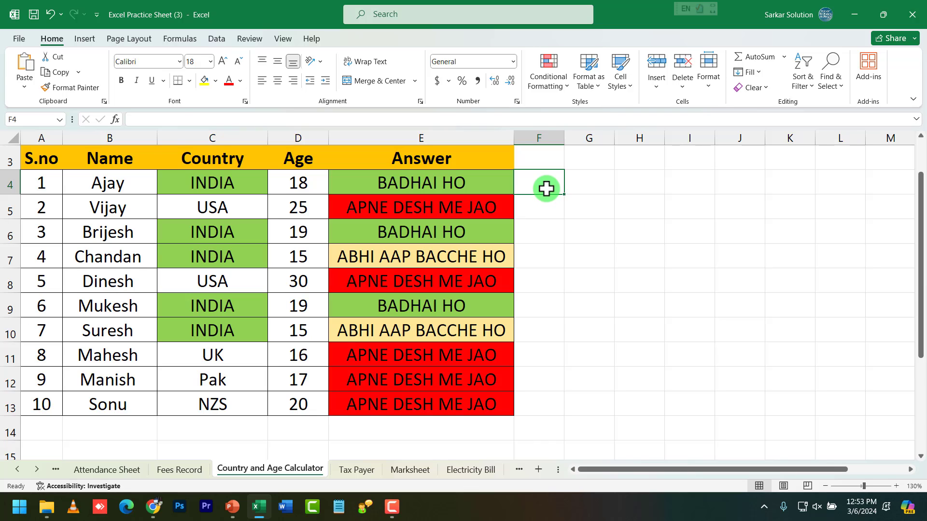
Begin an IF formula in F4 with the country test =if(c4="INDIA".
text(=)
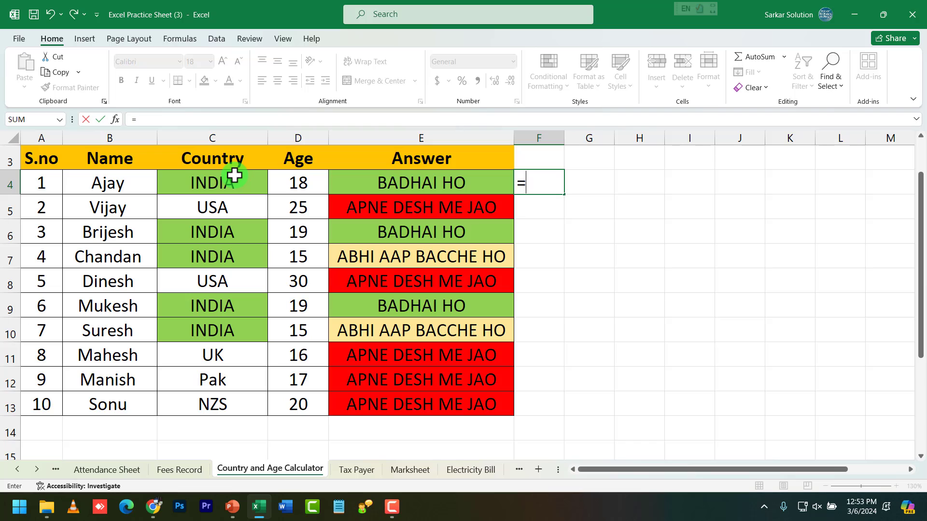
text(if)
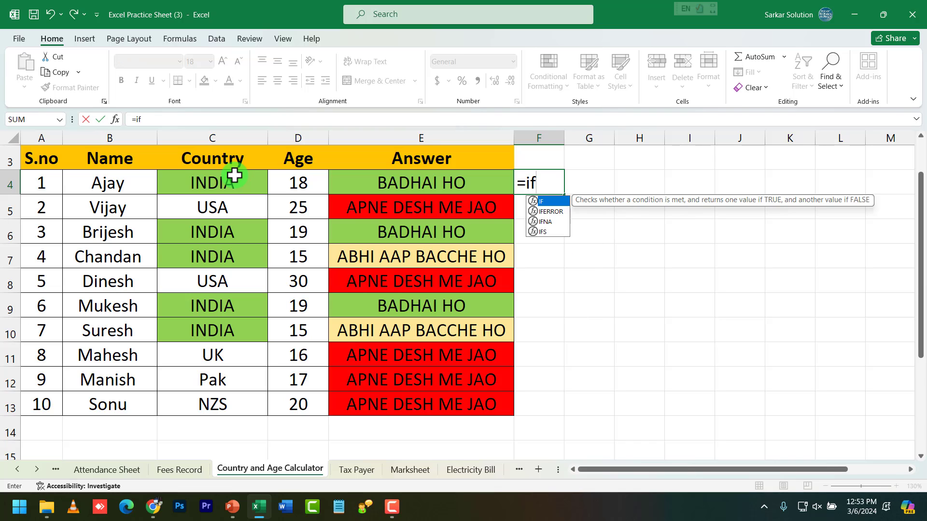
text(()
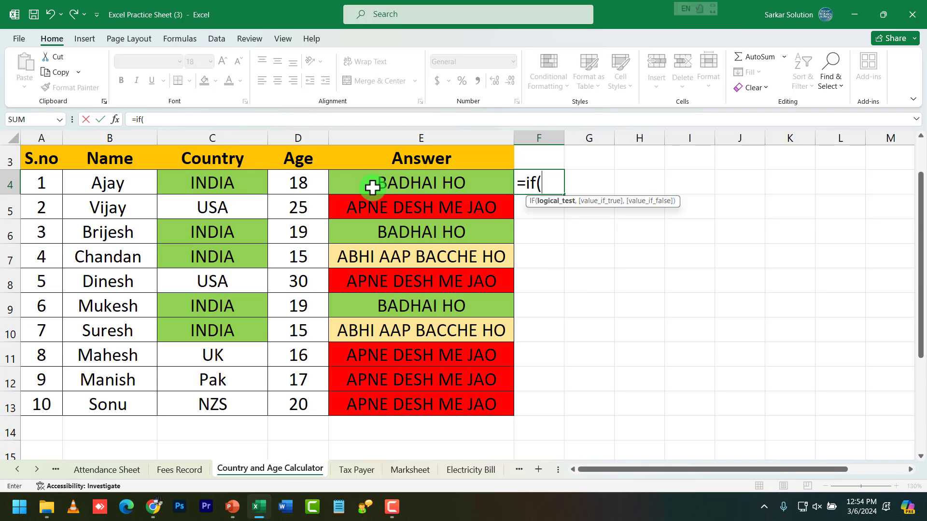
text(c4=)
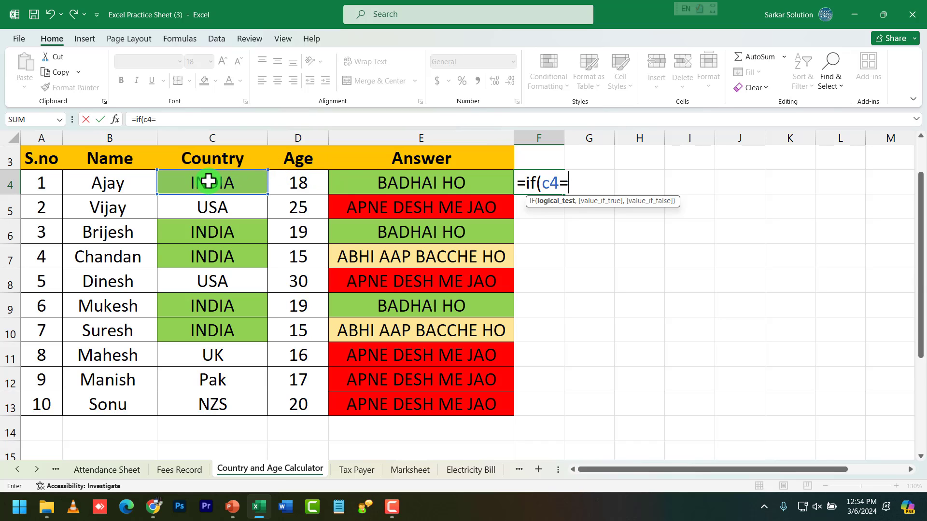
text(")
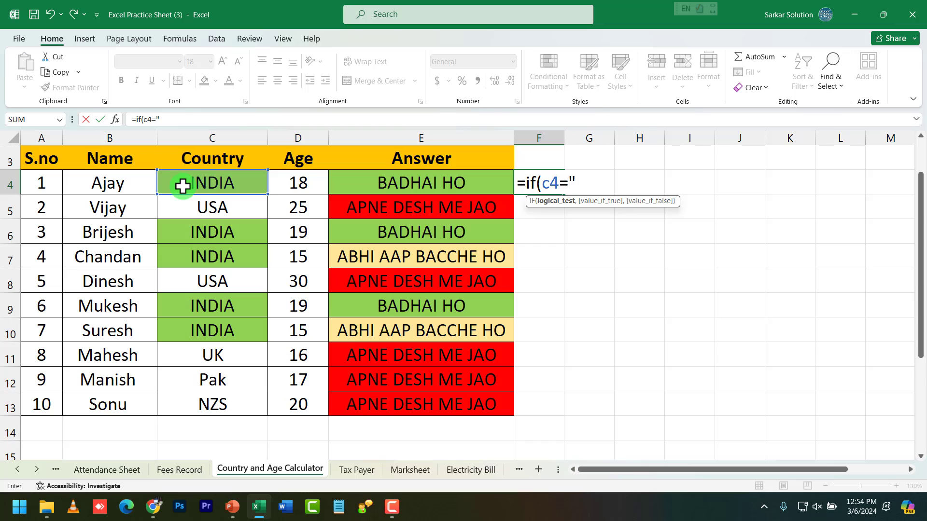
text(INDIA)
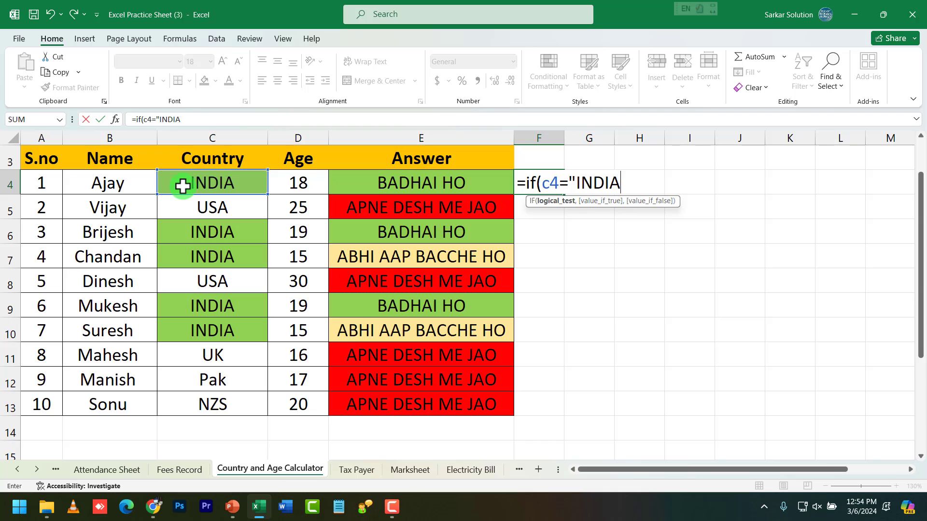
text(")
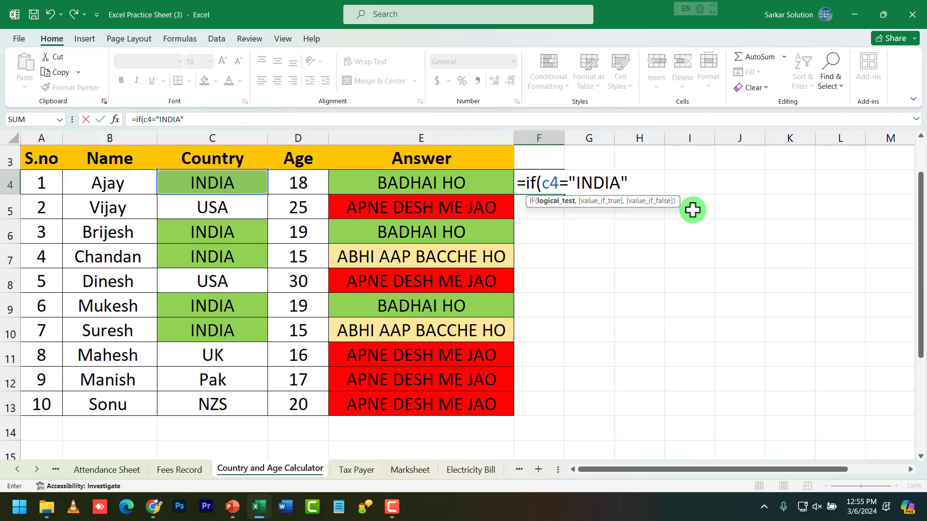
Add a nested if to the F4 formula that tests d4>=18 and returns "Badhai Ho" when true.
text(if)
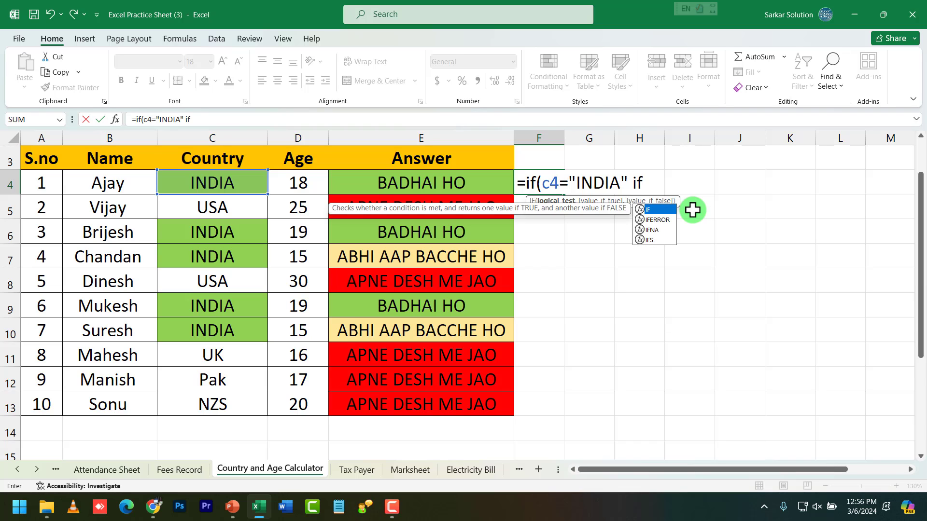
text(()
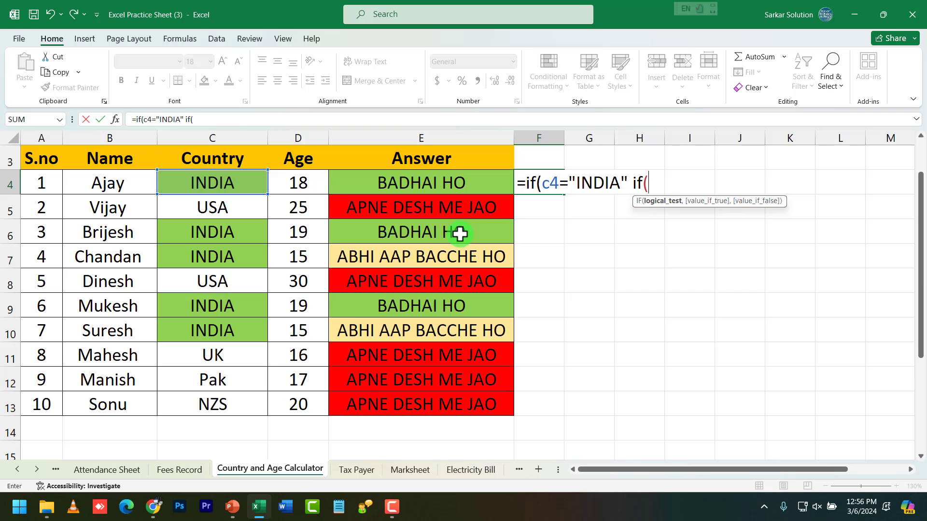
text(d4)
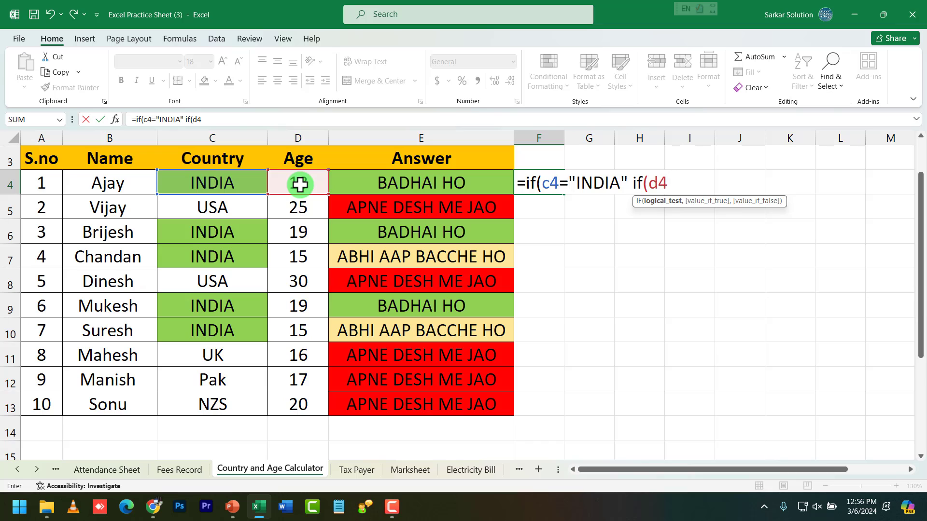
text(>=18,)
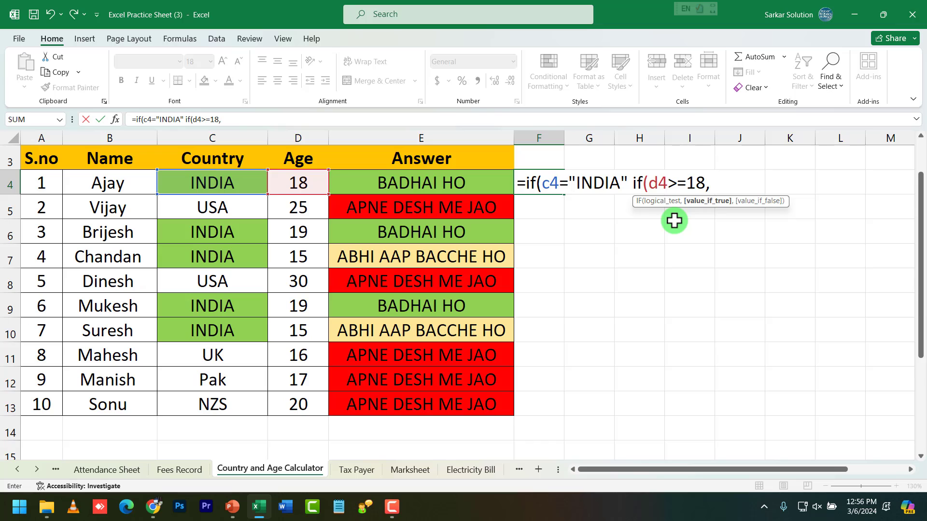
text("Badhai o)
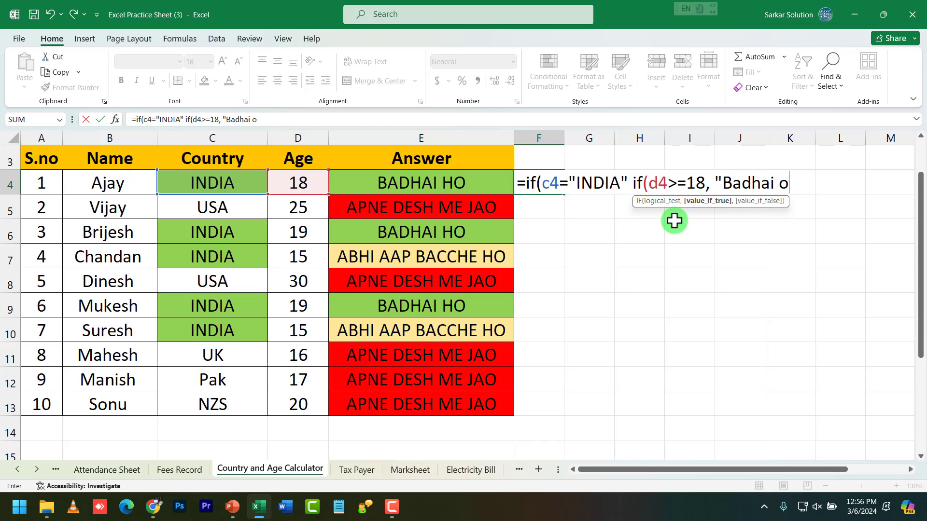
key(BackSpace)
text(Ho")
text(,)
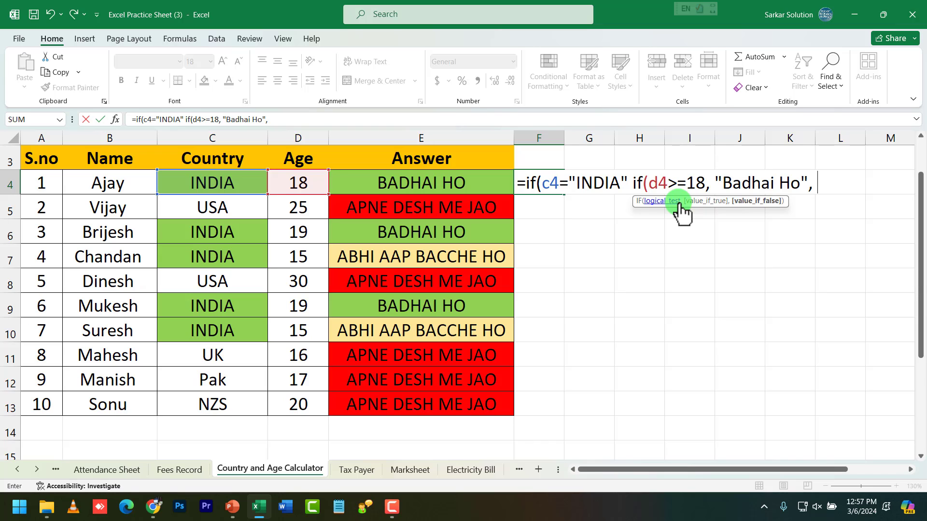
Give the nested if in F4 the false value "Pls Wait" and close its parenthesis.
text("Wait)
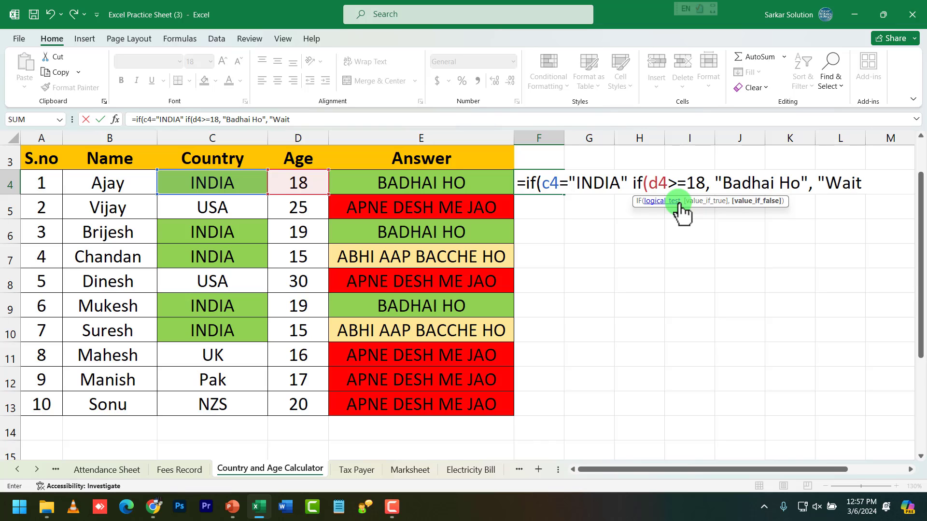
key(BackSpace)
key(BackSpace)
key(BackSpace)
key(BackSpace)
text(Pls Wait")
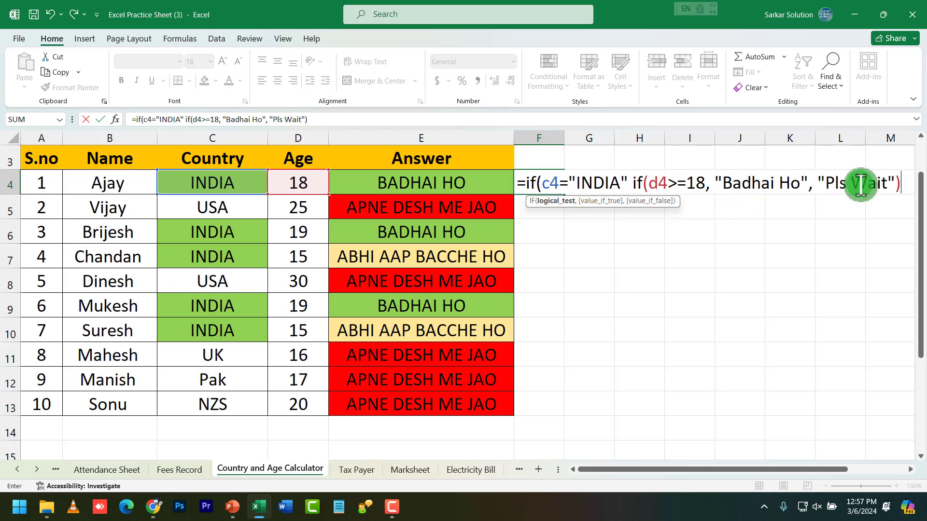
Insert the missing comma between "INDIA" and the nested if in the F4 formula, removing the extra space before it.
click(601, 183)
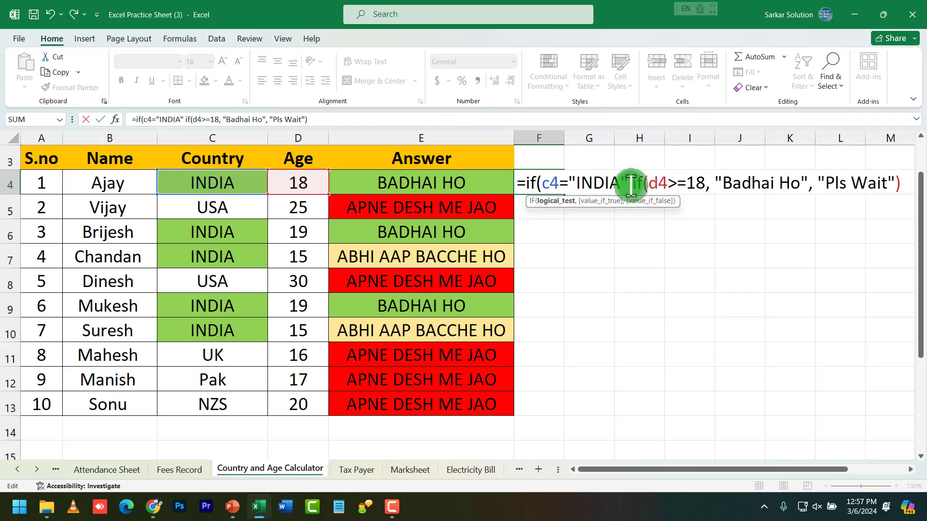
drag(678, 184, 648, 184)
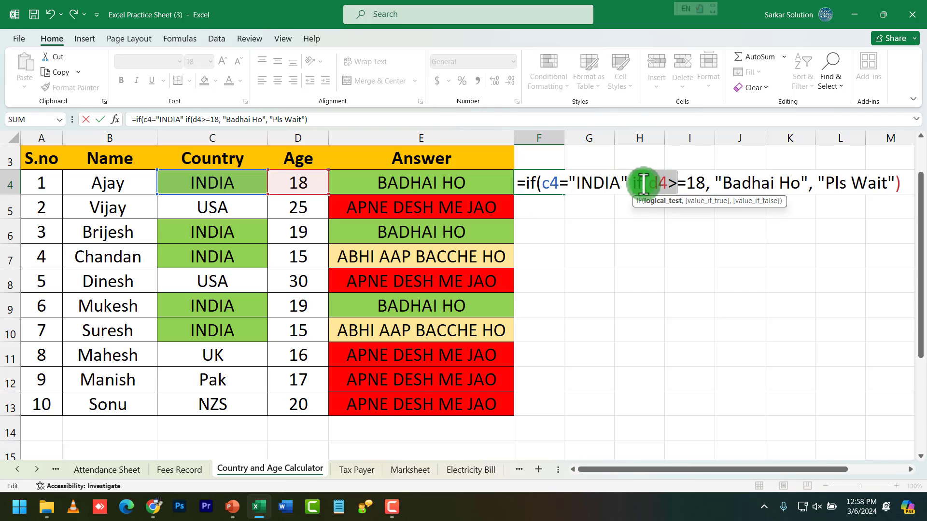
click(633, 183)
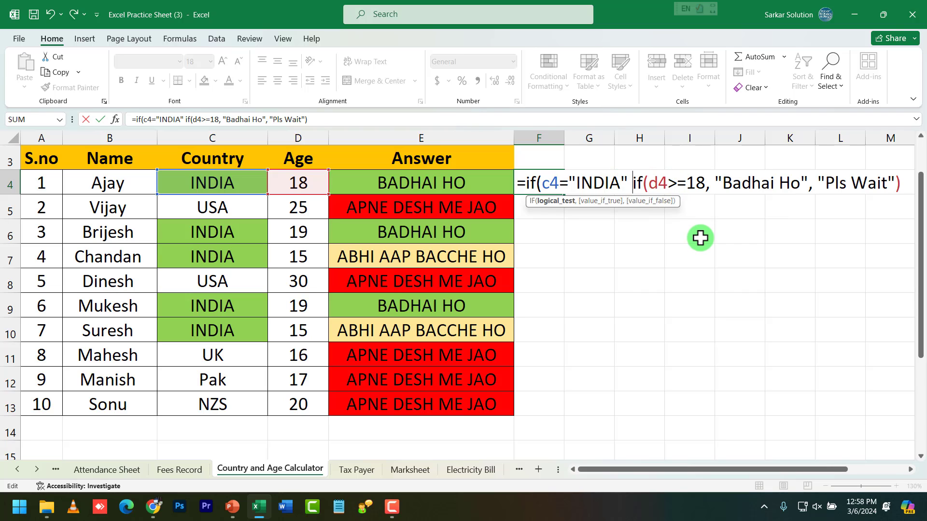
text(,)
key(Left)
key(Left)
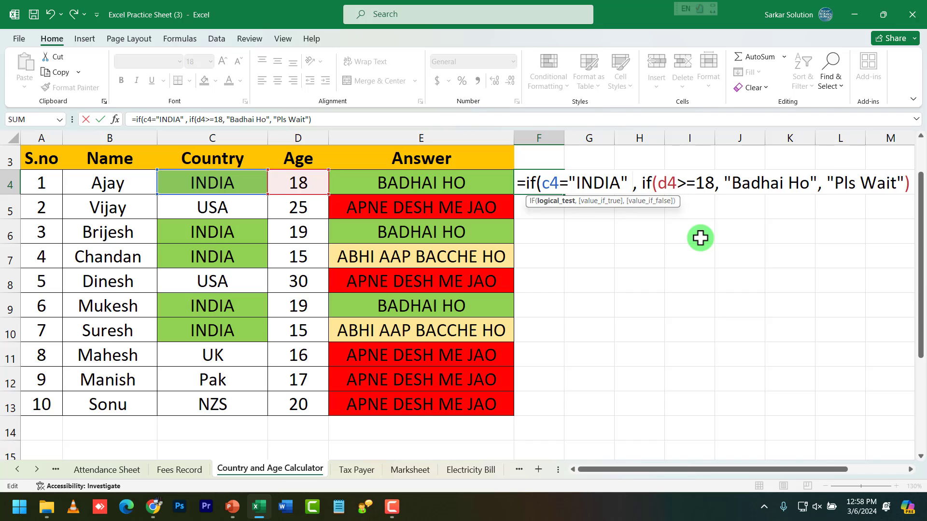
key(BackSpace)
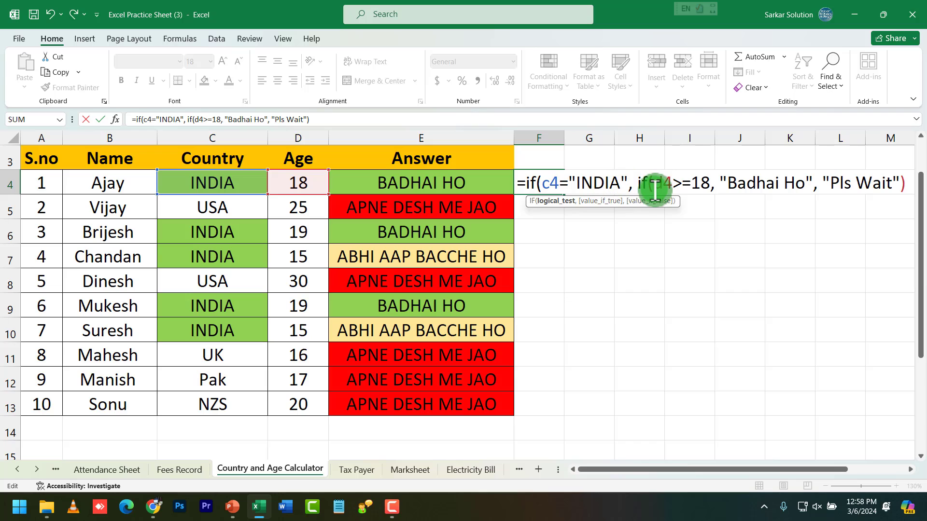
Add a comma after the nested if in the F4 formula to start the outer if's false argument.
mouse_move(654, 184)
mouse_down()
mouse_move(768, 186)
mouse_move(666, 183)
mouse_up()
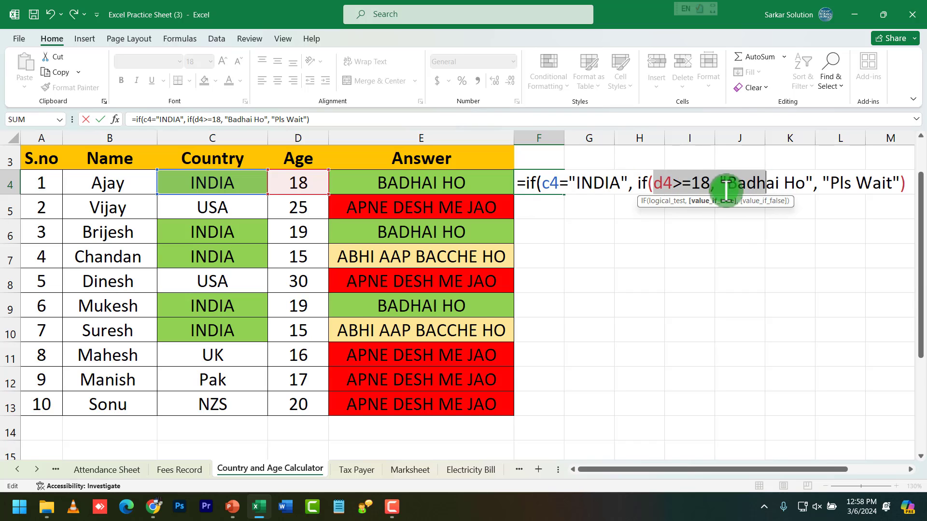
click(607, 184)
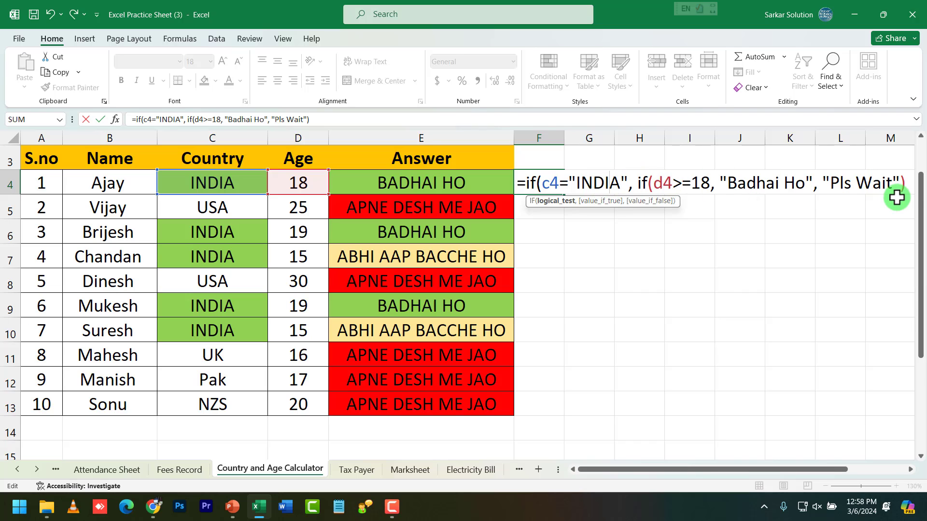
key(End)
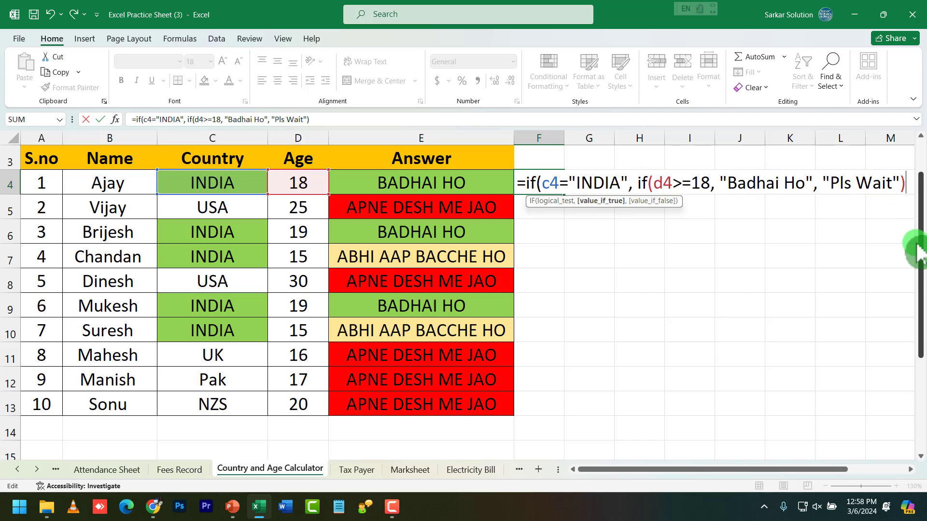
text(,)
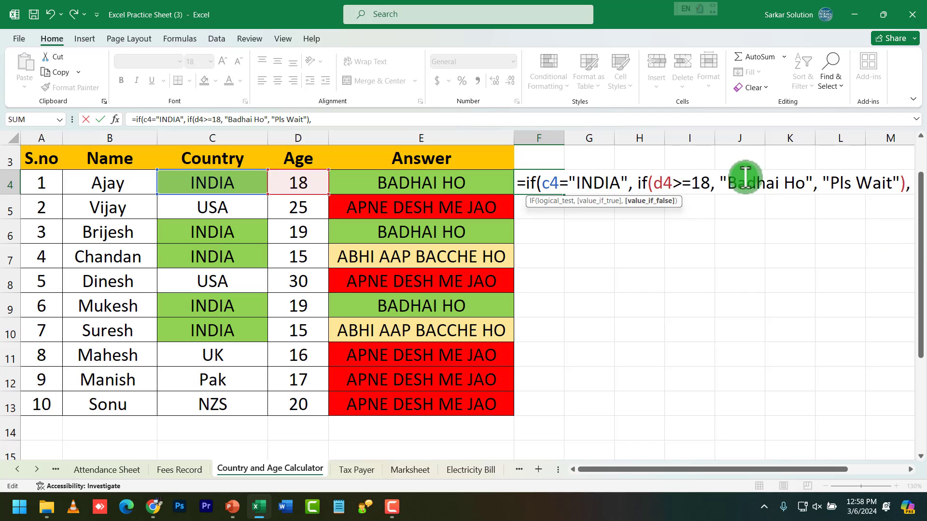
drag(641, 183, 904, 182)
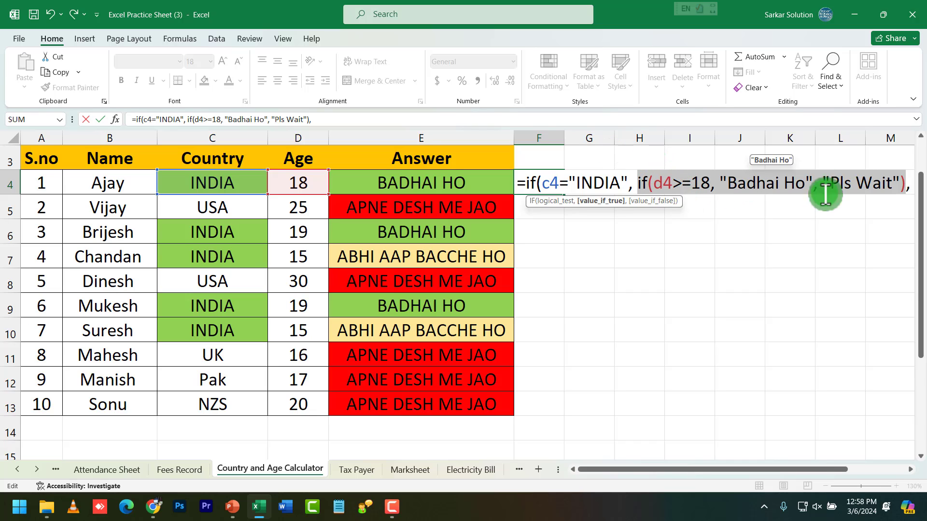
click(910, 188)
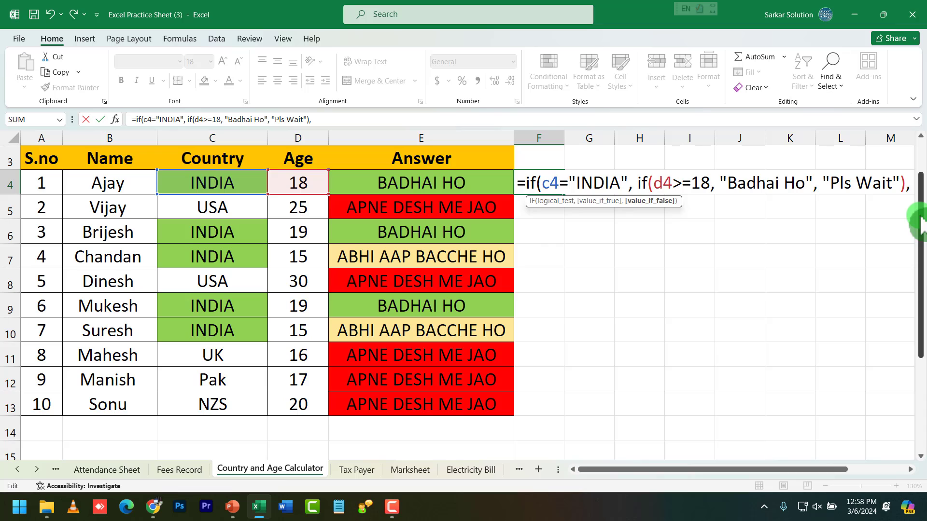
Give the outer if in F4 the false value "Apne Desh Mein Jao", close its parenthesis and commit the formula.
text(")
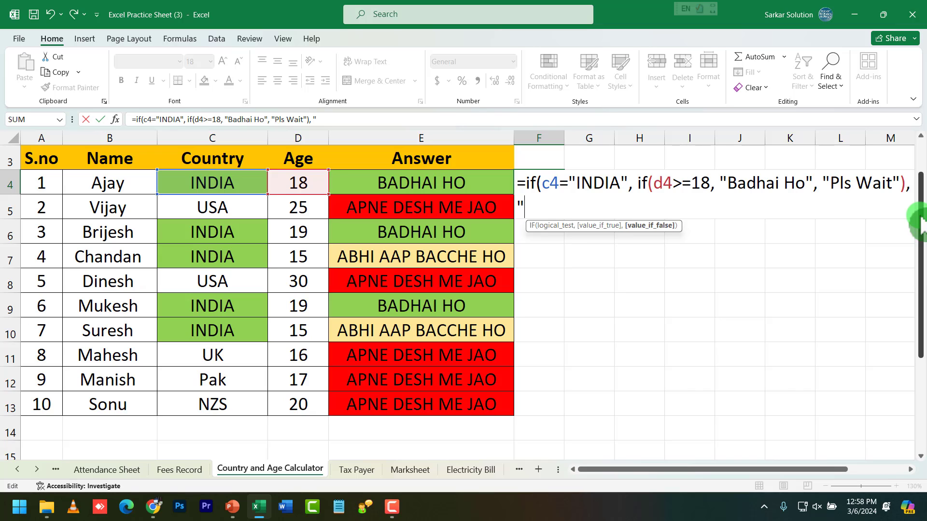
text(Apne Desh)
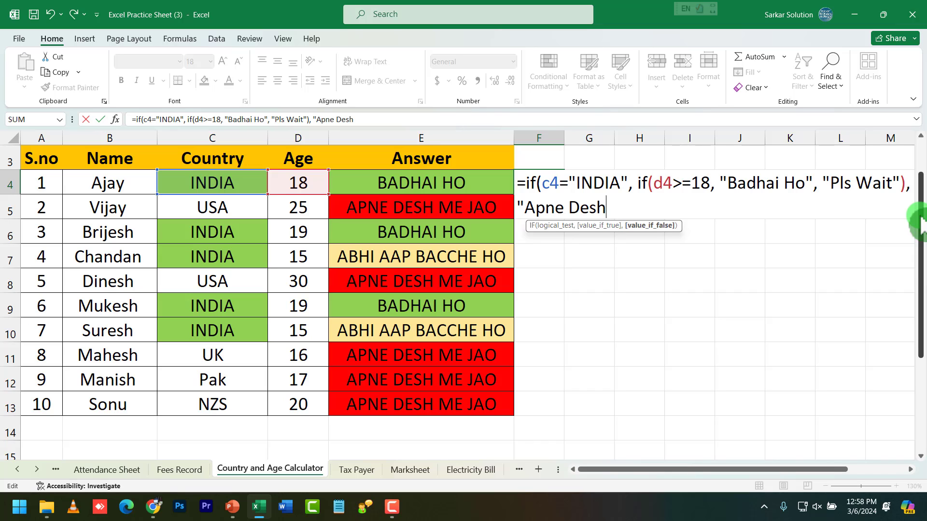
text( Main)
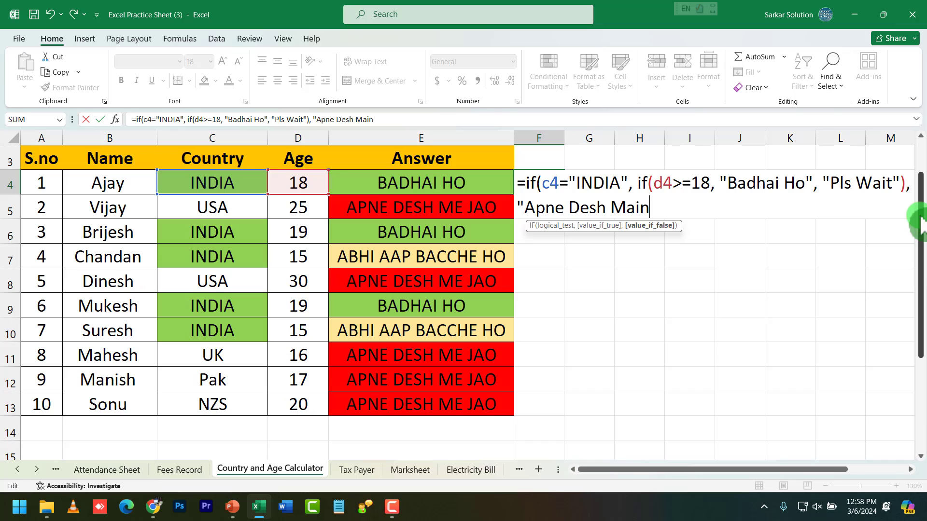
key(BackSpace)
key(BackSpace)
key(BackSpace)
text(ein)
key(BackSpace)
key(BackSpace)
key(BackSpace)
text(e)
key(BackSpace)
text(ein Jao")
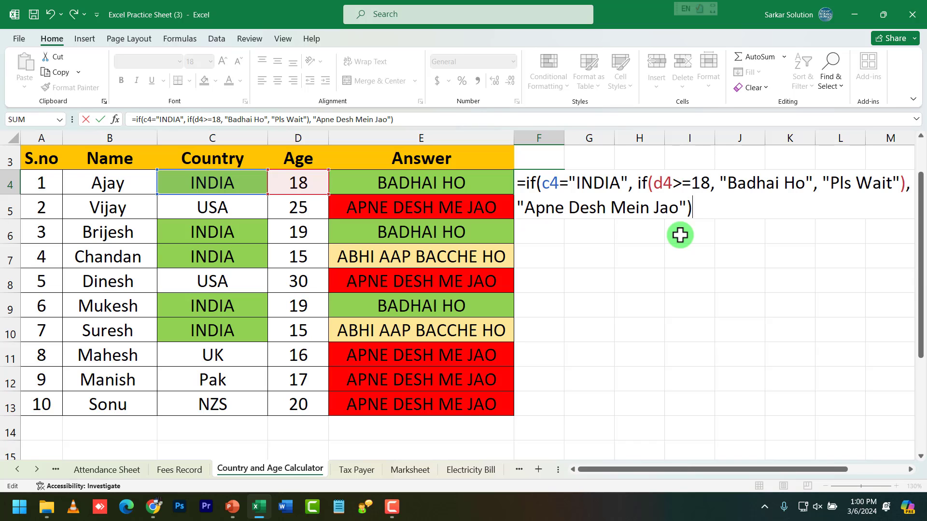
key(Return)
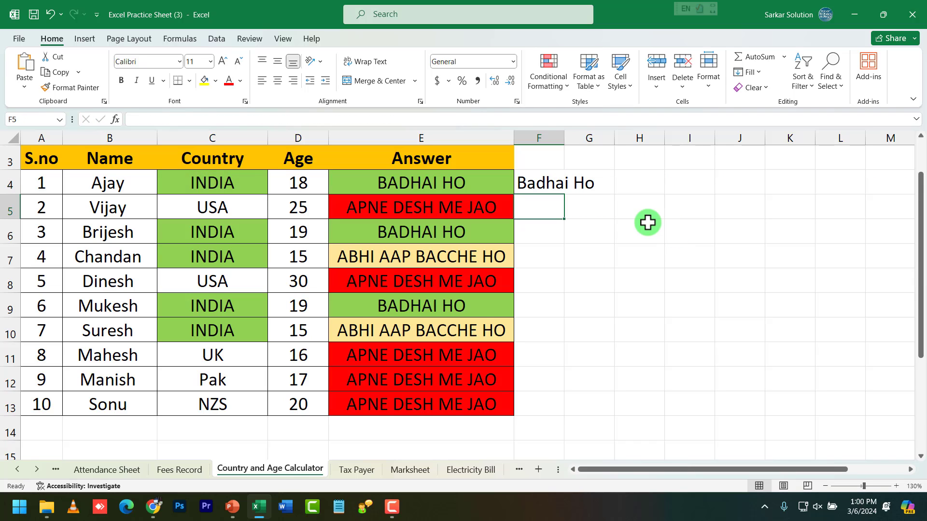
Set the age in D4 to 17 to test the F4 formula's under-18 case, and select F4.
click(571, 184)
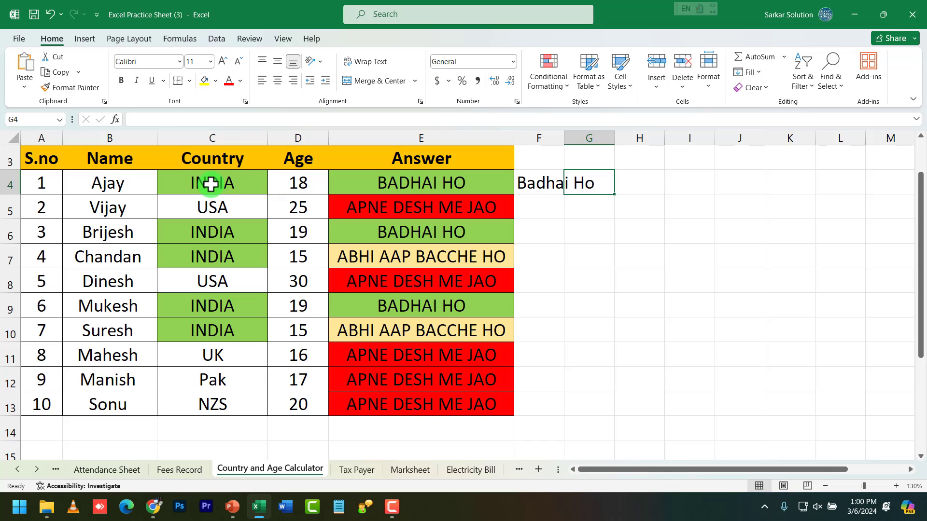
click(211, 184)
click(297, 181)
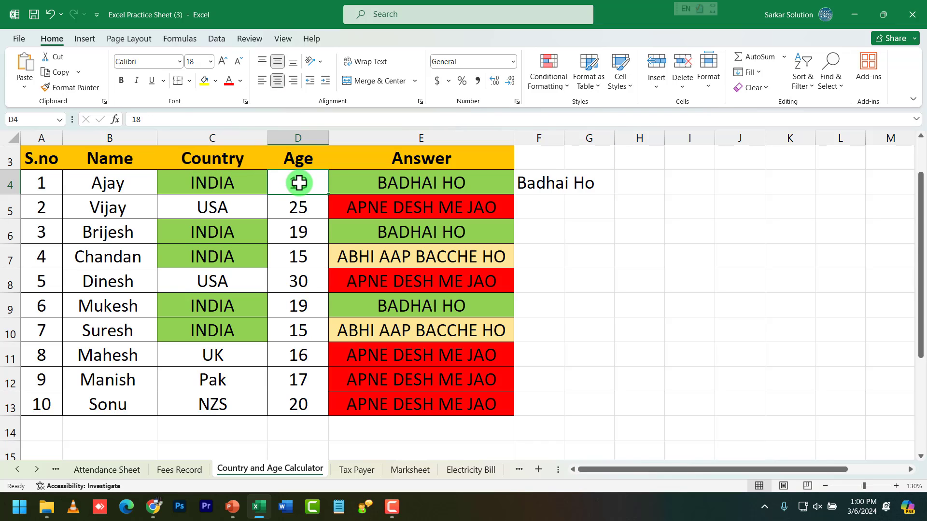
text(17)
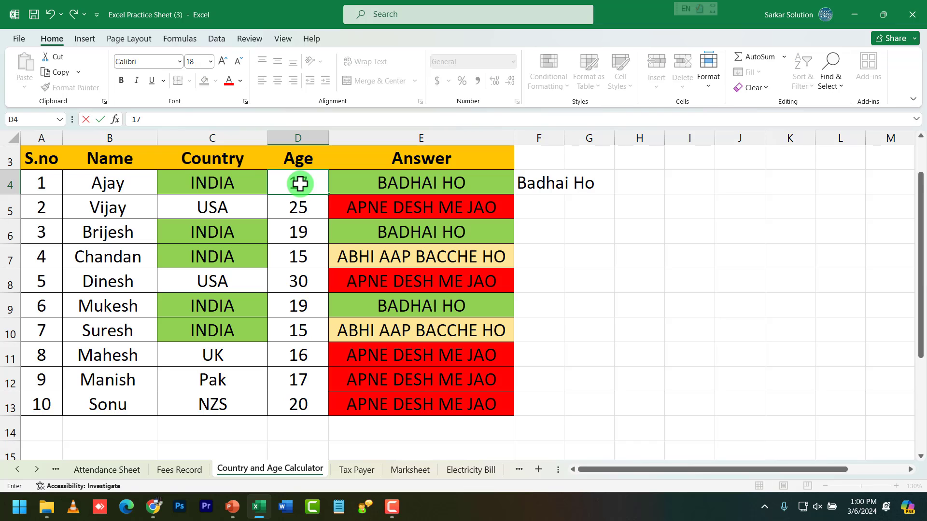
key(Return)
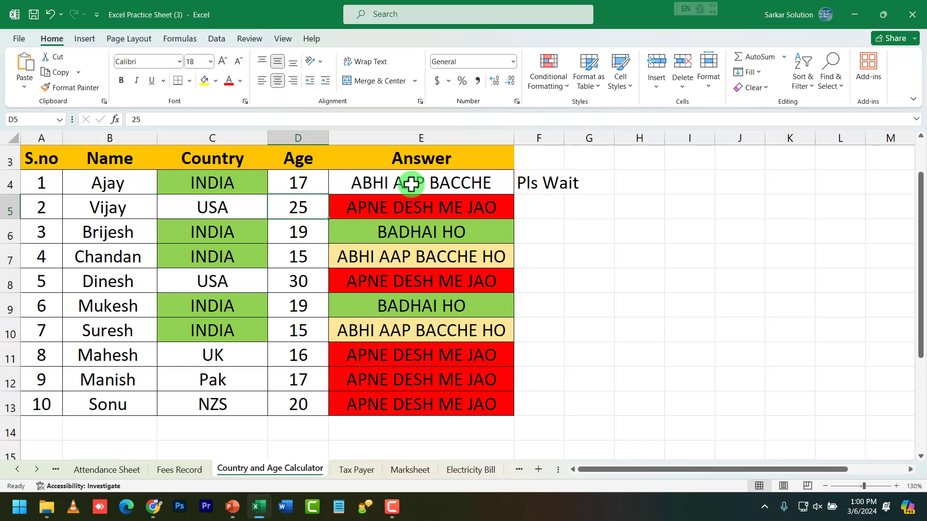
click(567, 181)
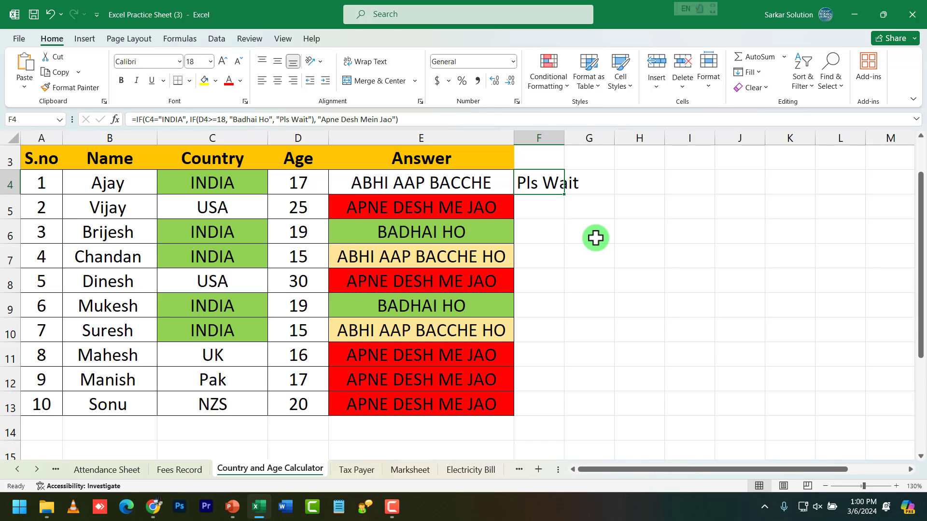
Set the age in D4 to 150 to test the F4 formula's adult case.
click(294, 189)
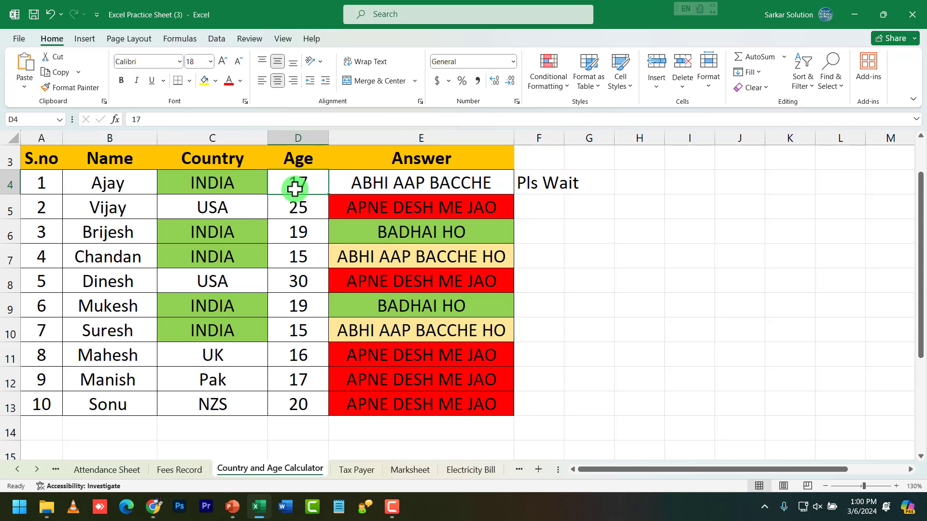
text(150)
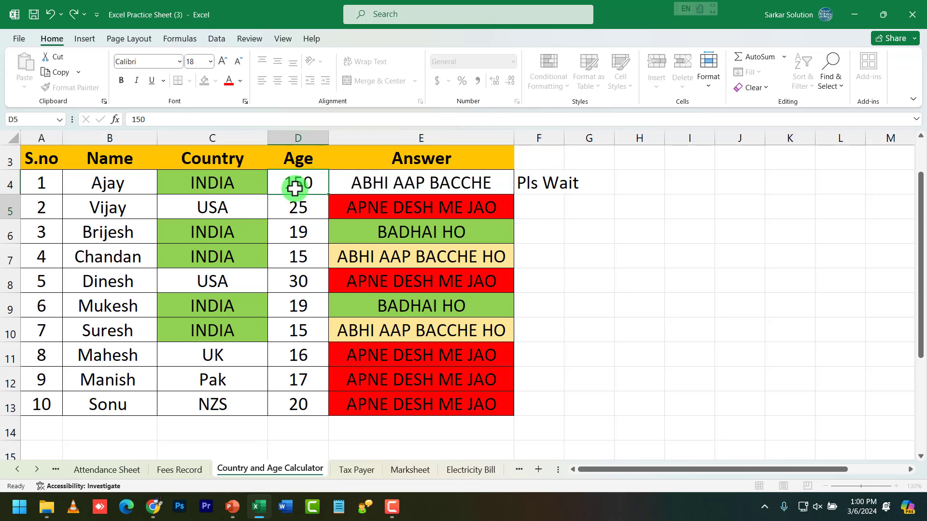
key(Return)
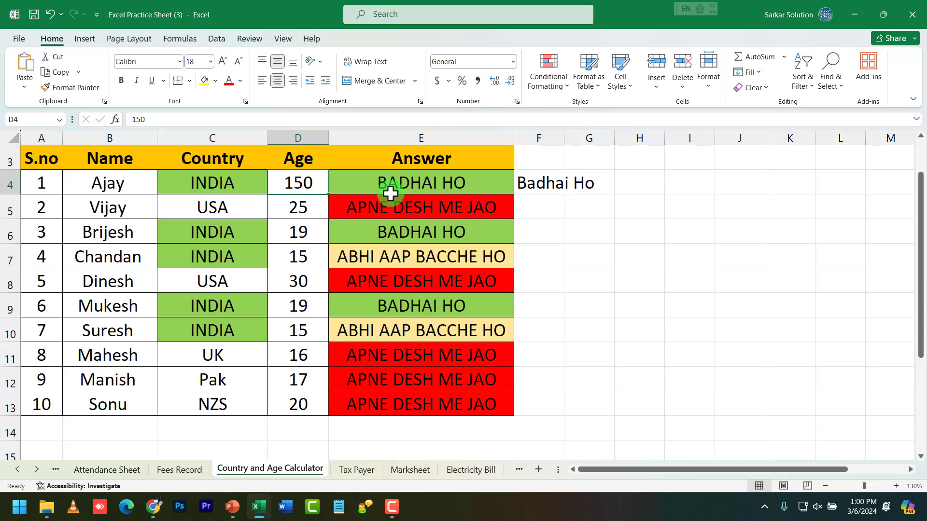
Set the country in C4 to UK to test the formula's non-India case, and compare the F4 message with E4.
click(231, 188)
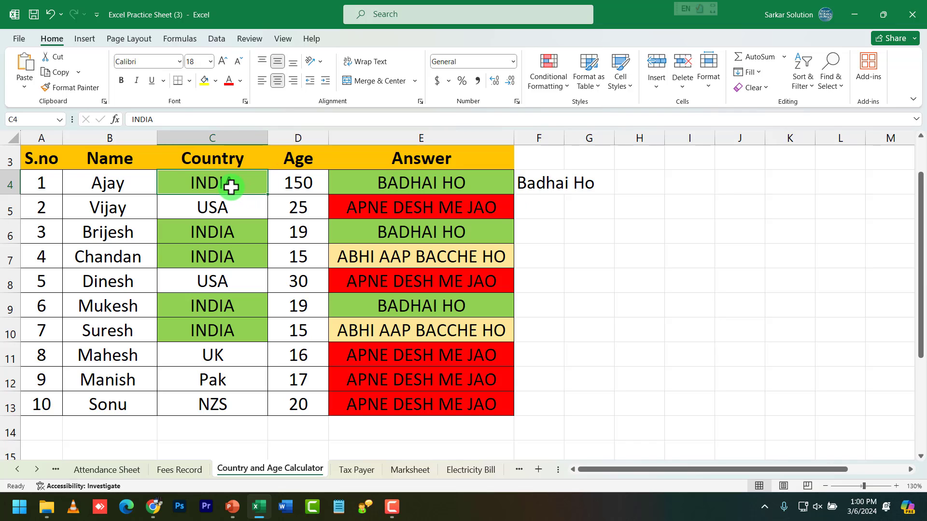
text(UK)
key(Return)
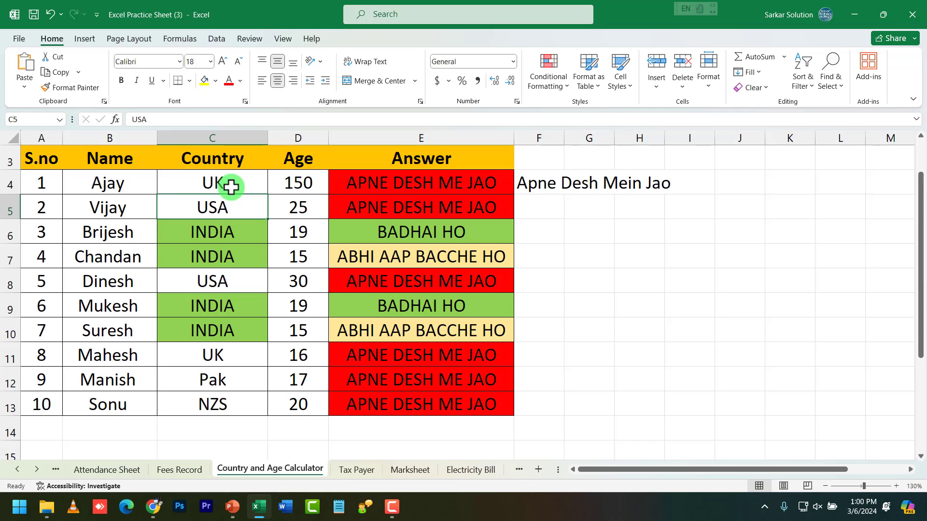
click(587, 184)
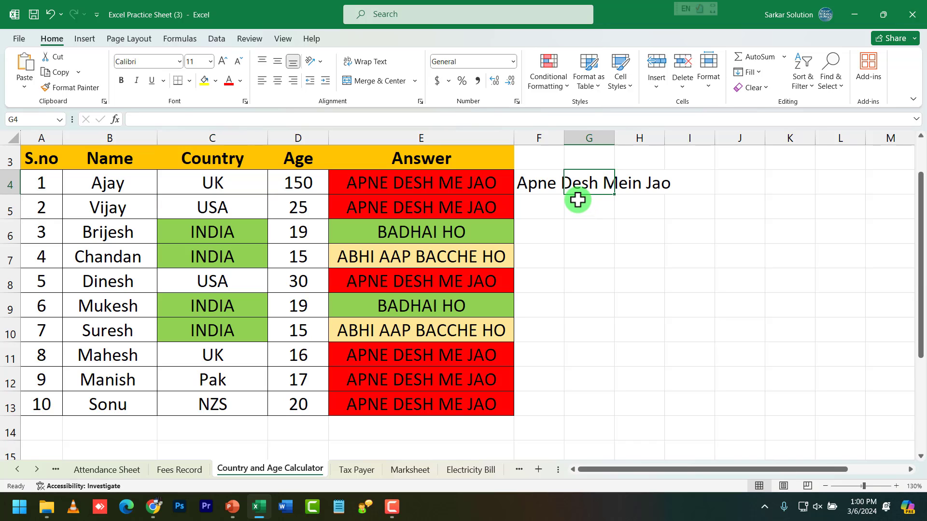
click(503, 179)
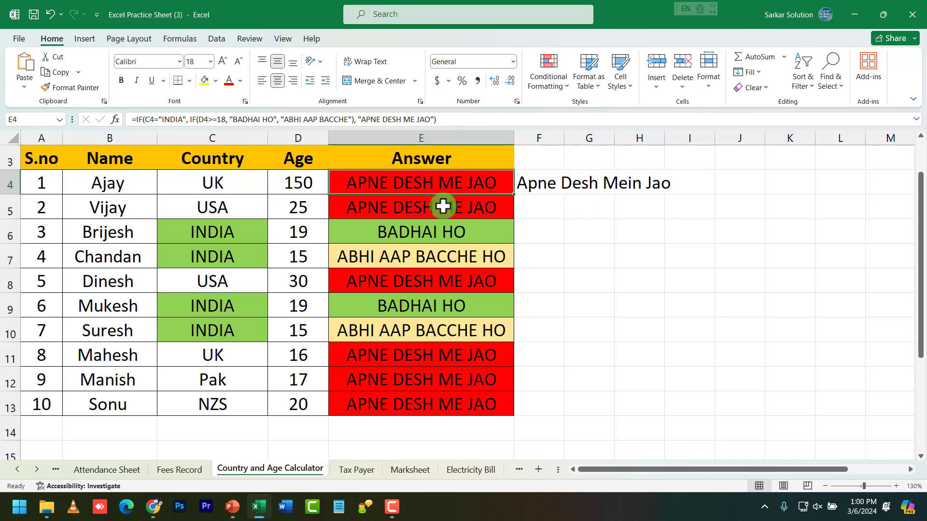
Widen column F so that the whole message in F4 fits inside the cell.
click(543, 193)
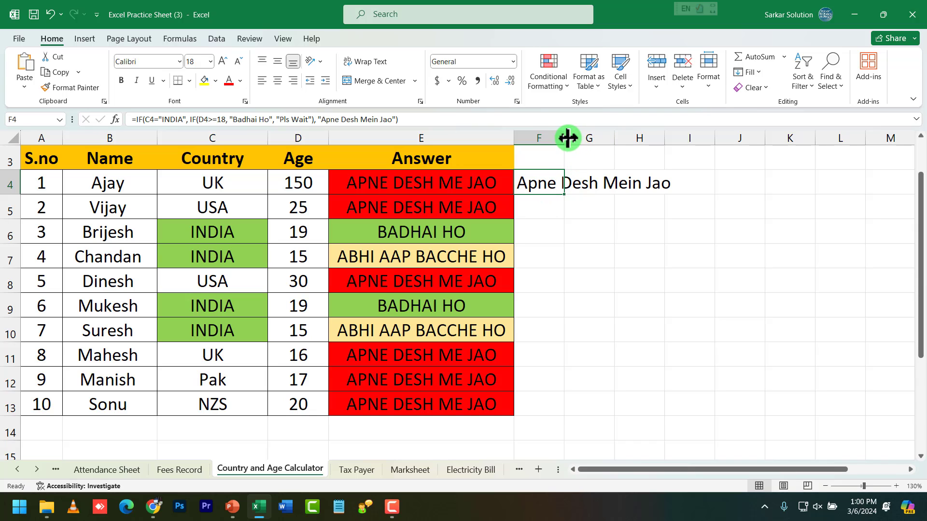
drag(564, 139, 681, 139)
click(636, 216)
Start a new conditional formatting rule for F4 that formats only cells with a value equal to Badhai Ho.
click(575, 181)
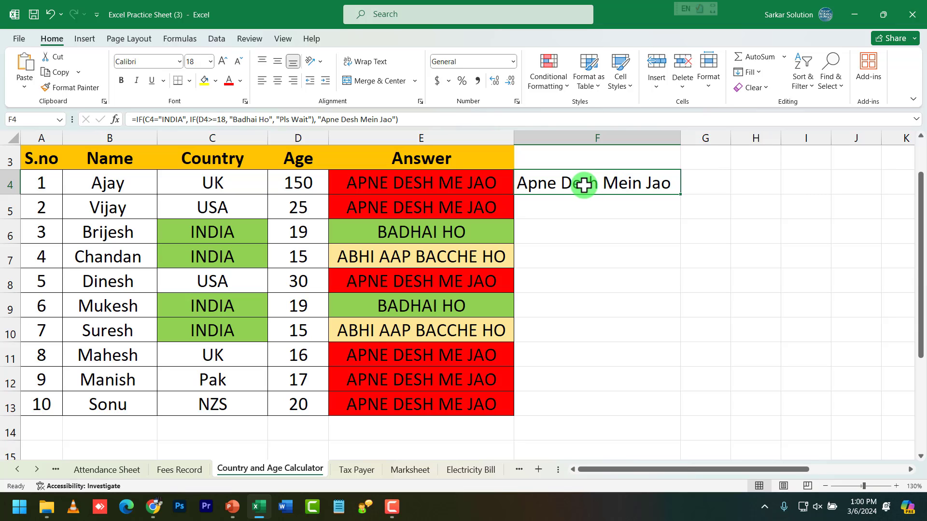
click(548, 89)
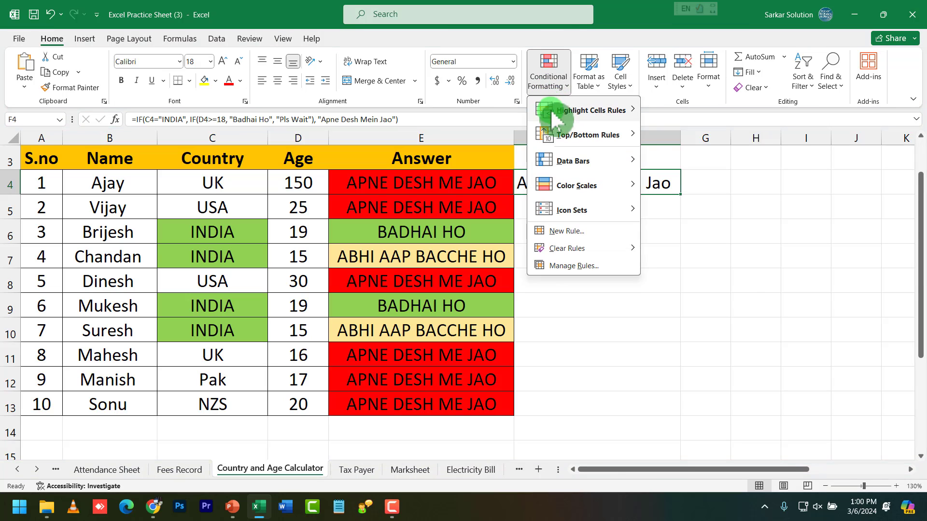
click(566, 235)
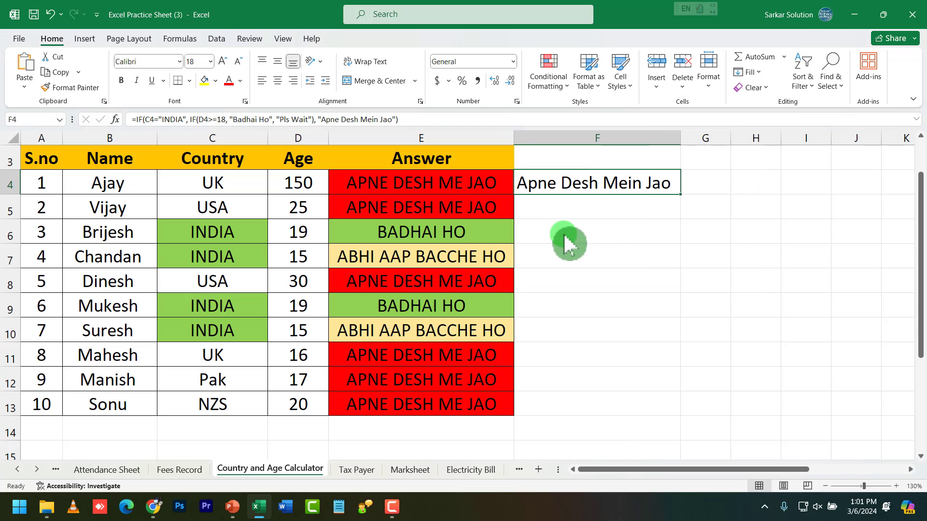
click(406, 235)
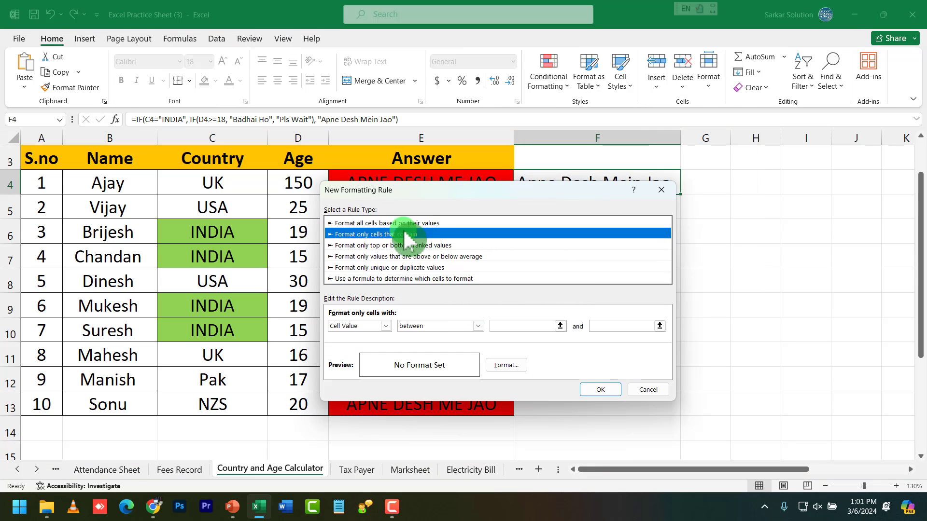
click(430, 326)
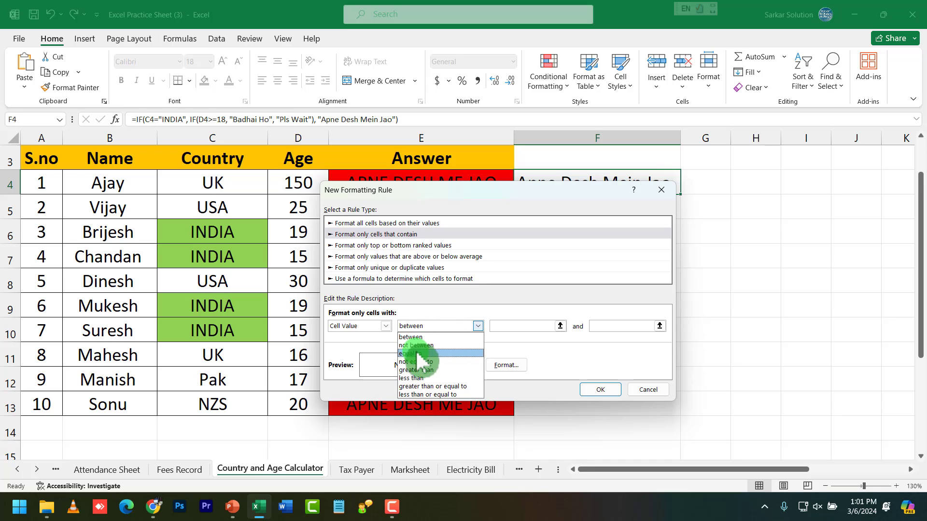
click(418, 353)
click(530, 327)
text(B)
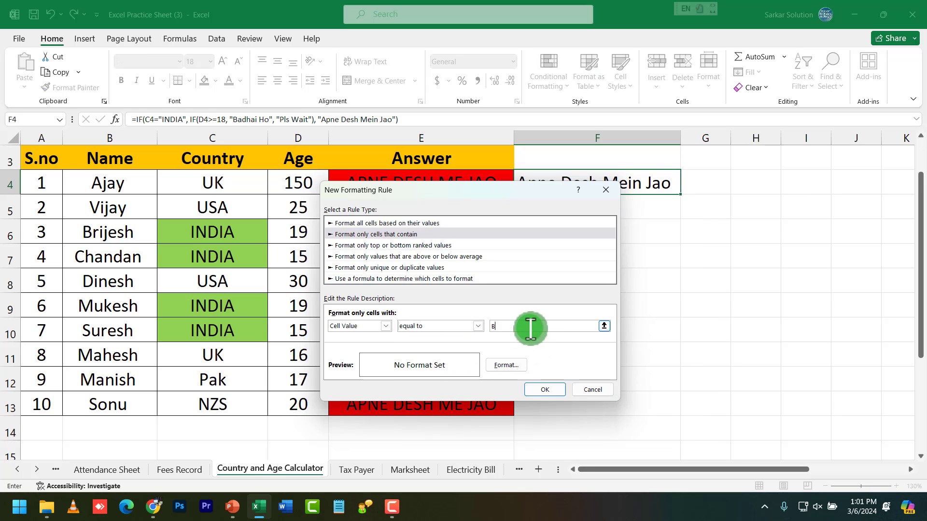
text(adhai Ho)
Set the font of the Badhai Ho rule's format to bold with the standard green color.
click(497, 369)
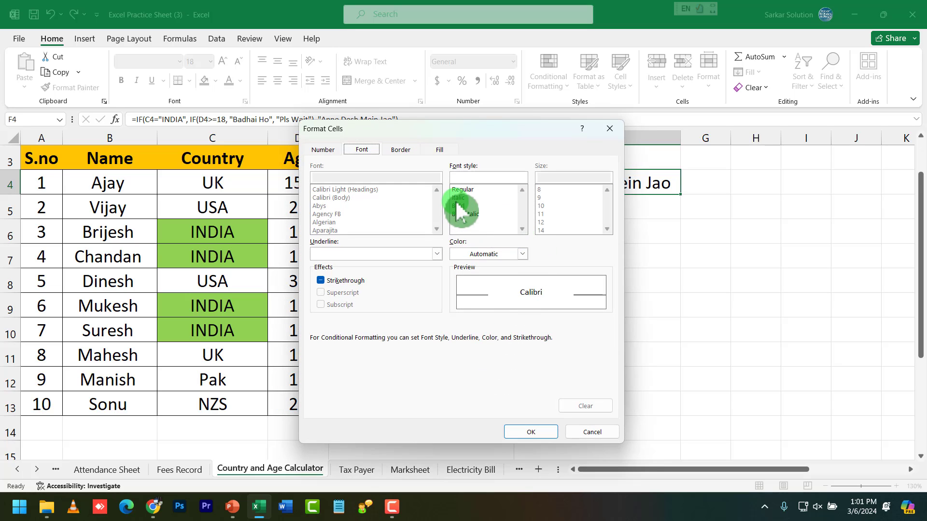
click(459, 206)
click(495, 256)
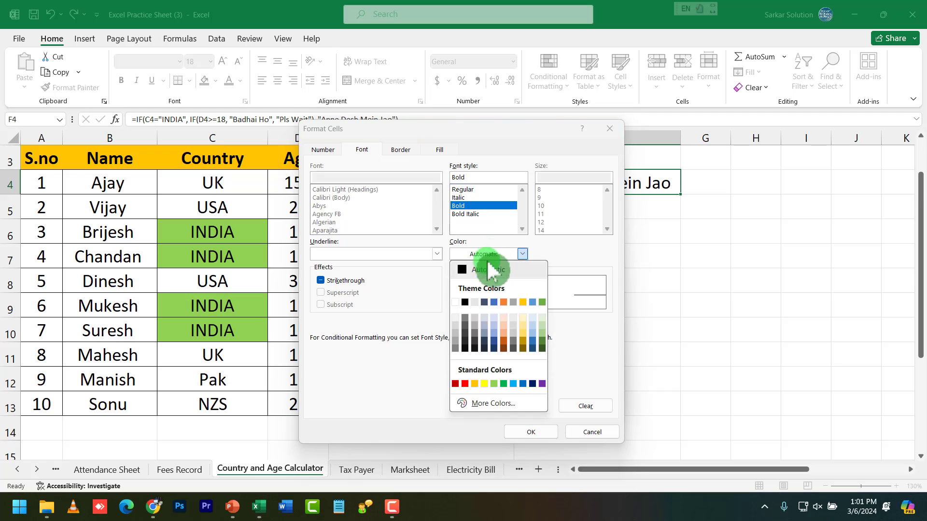
click(505, 384)
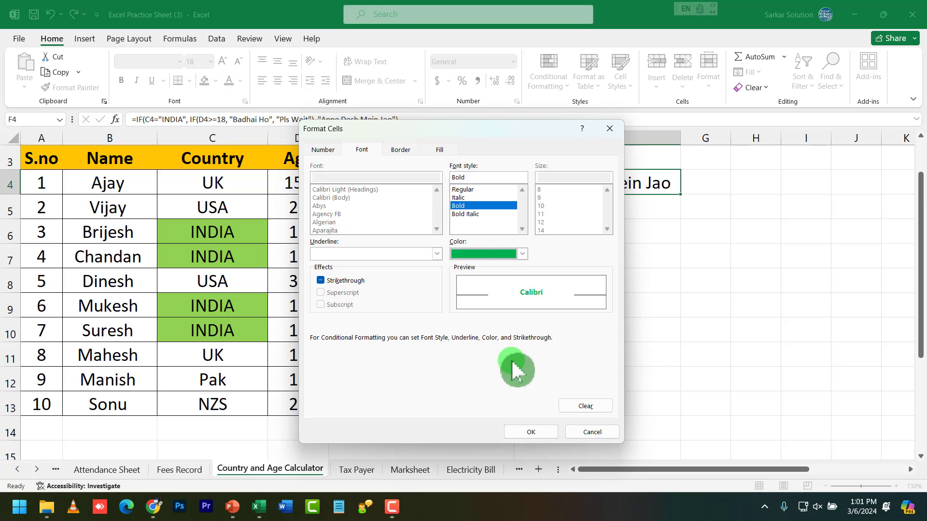
Give the Badhai Ho rule a yellow background fill and apply the rule to F4.
click(401, 150)
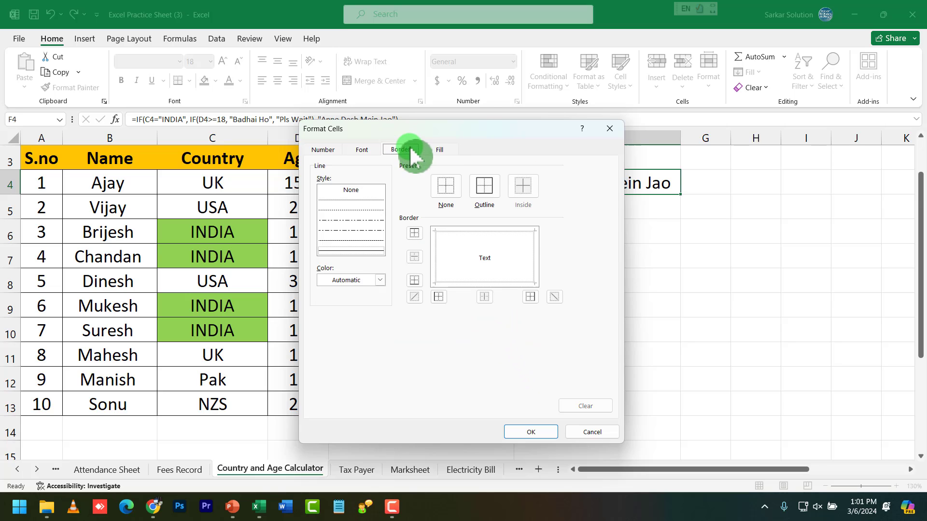
click(442, 150)
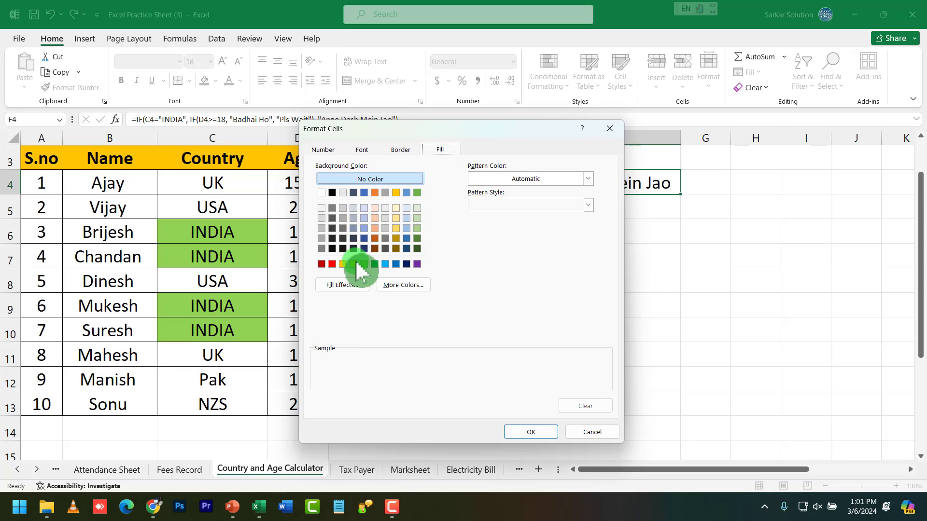
click(354, 264)
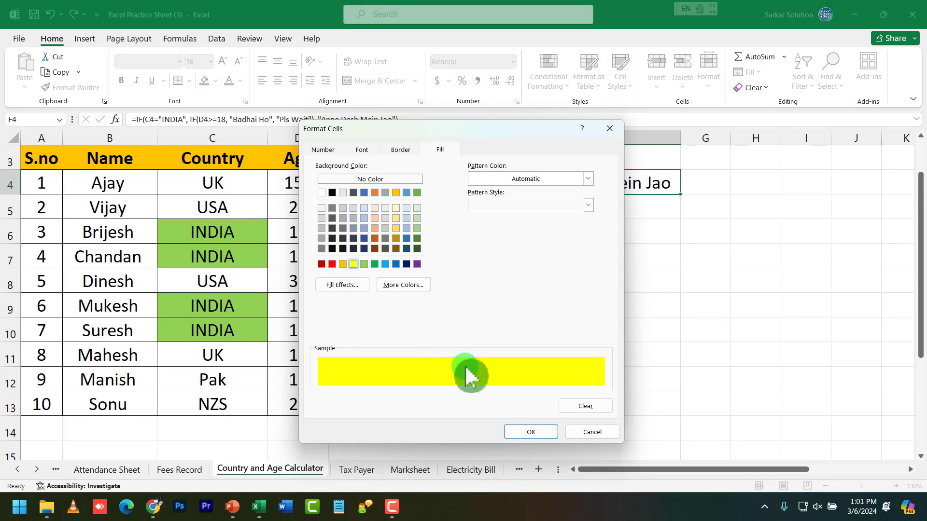
click(525, 432)
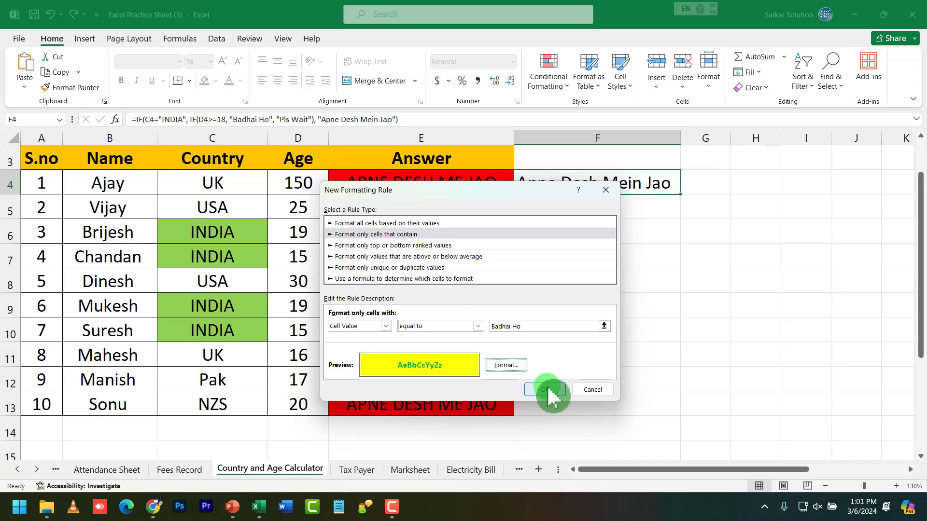
click(548, 393)
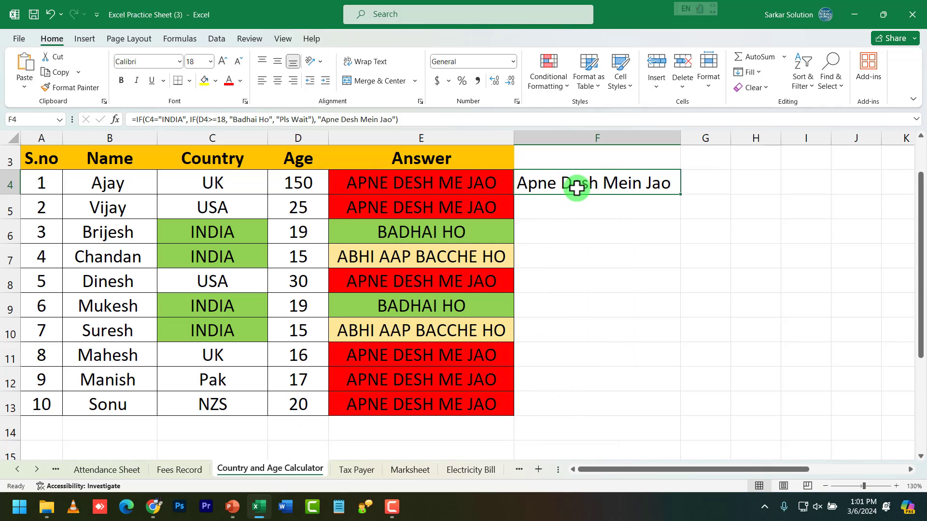
Set the country in C4 to INDIA to test the Badhai Ho formatting, and check the message in F4.
click(240, 186)
text(in)
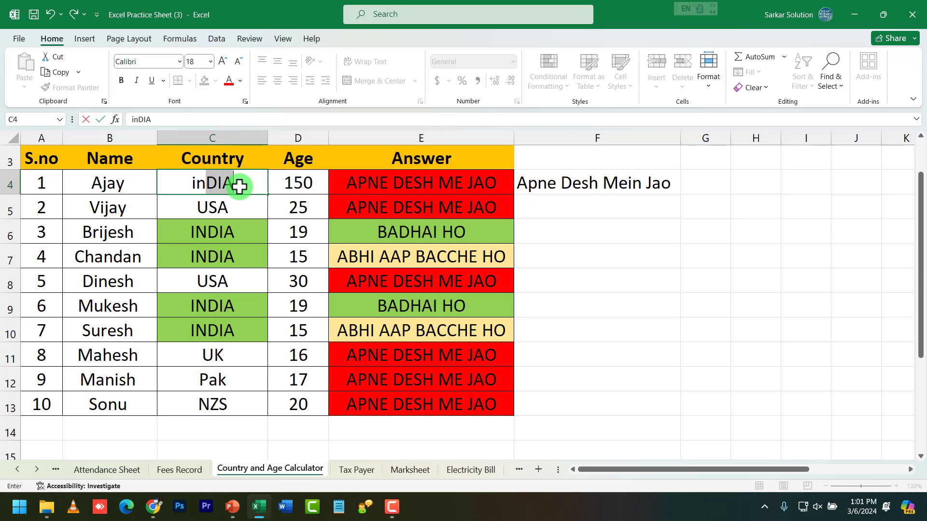
key(BackSpace)
key(BackSpace)
key(BackSpace)
text(INDIA)
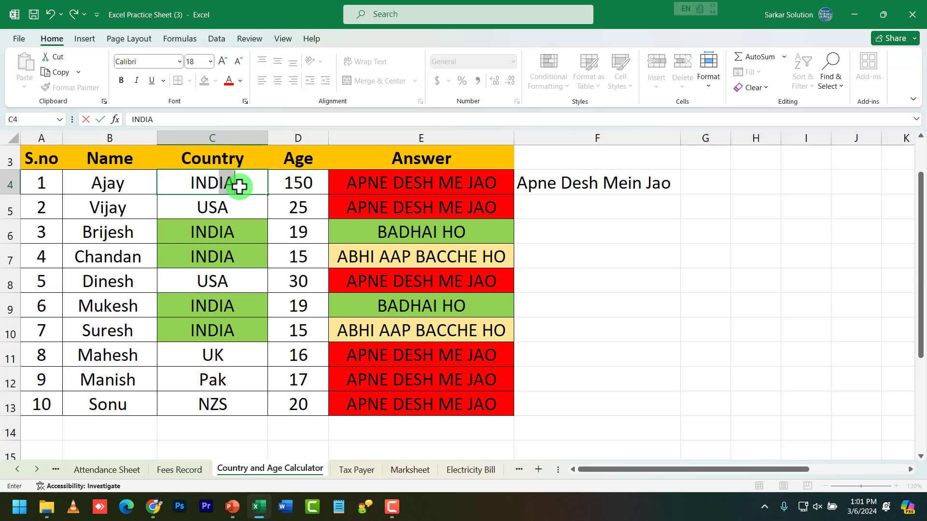
key(Return)
click(286, 184)
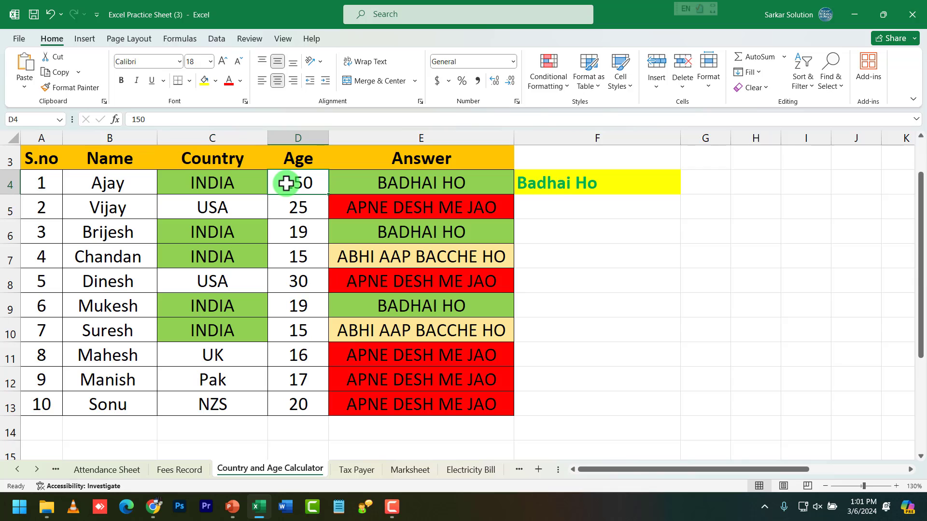
click(527, 183)
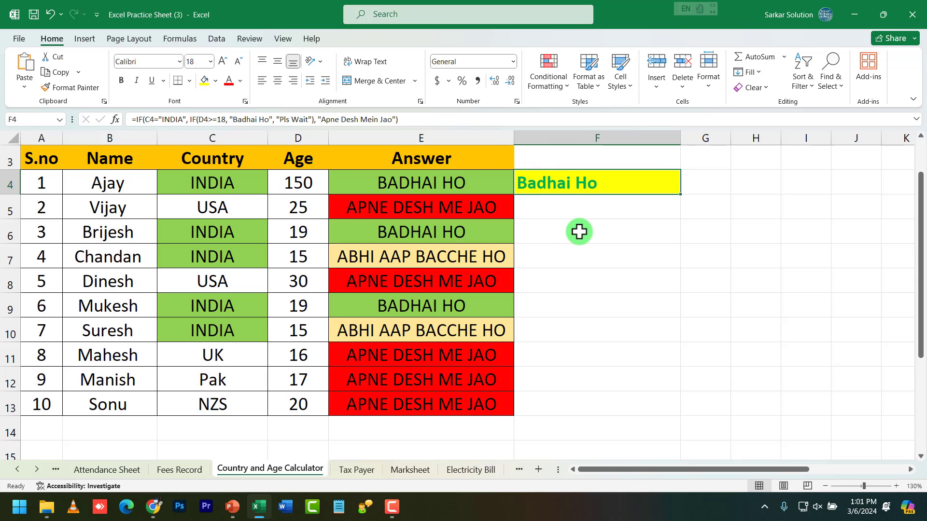
Review the age in D4 and examine the nested IF formula in F4 without changing it.
click(314, 183)
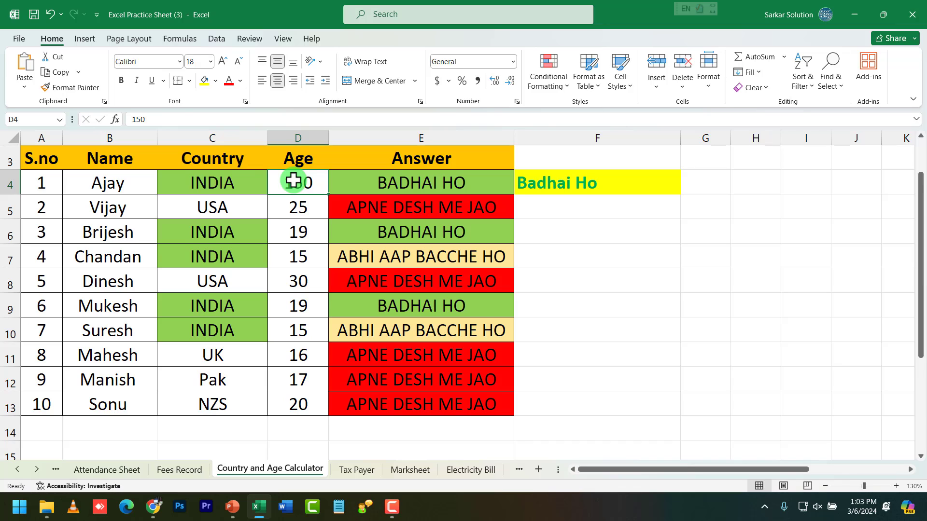
click(535, 187)
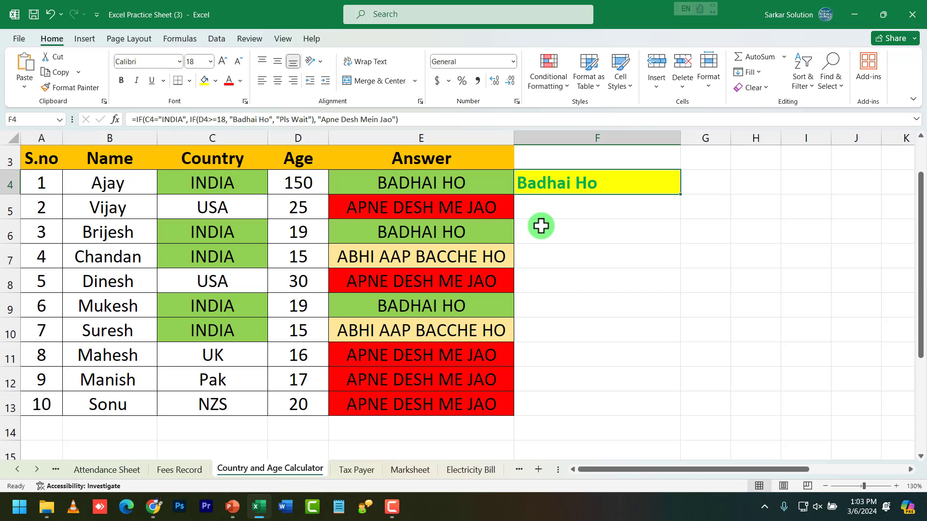
double_click(541, 191)
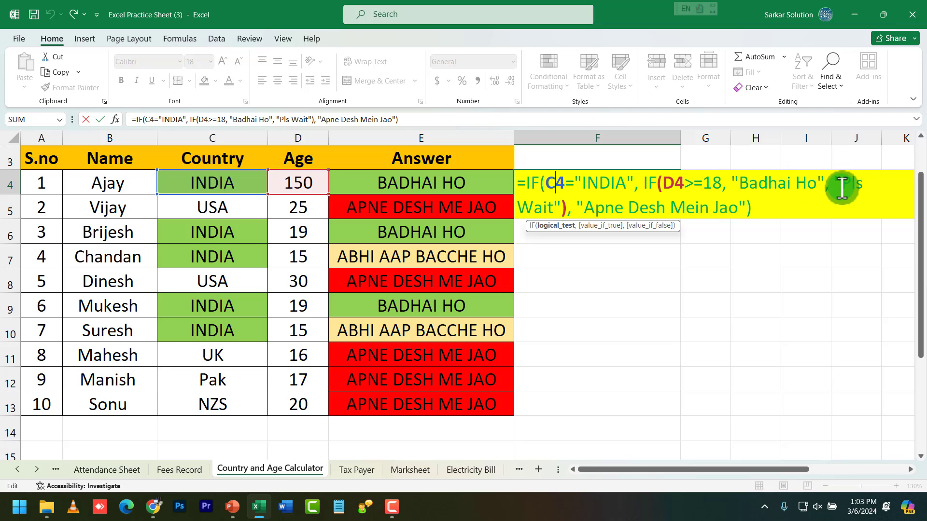
key(Return)
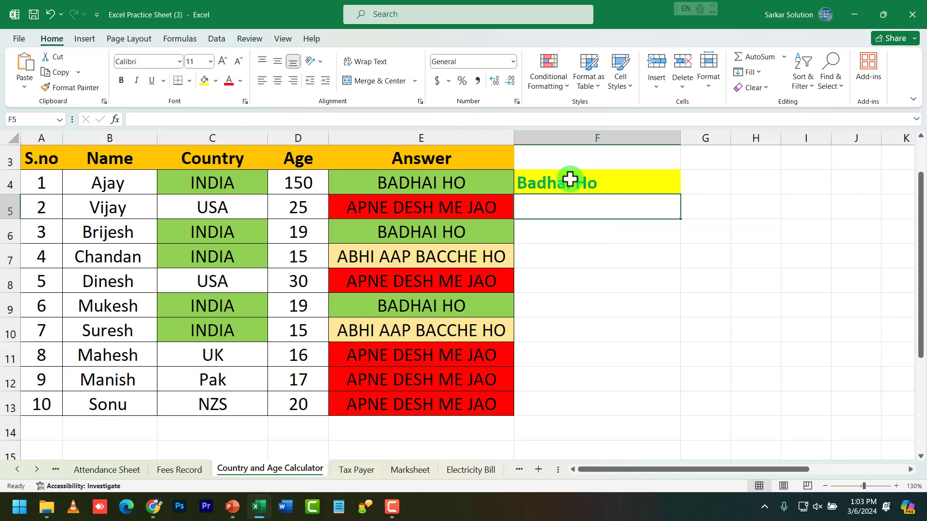
Start another conditional formatting rule for F4 that formats only cells with a value equal to Pls Wait.
click(566, 181)
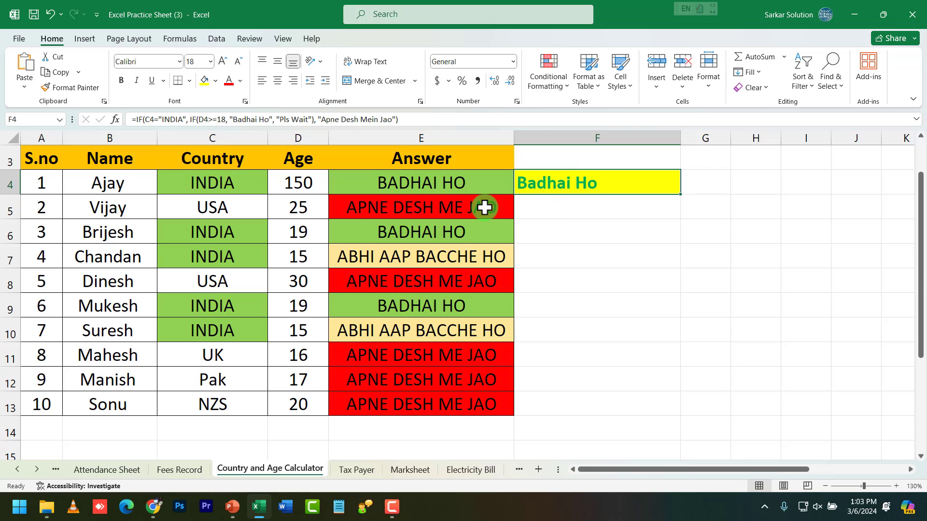
click(555, 81)
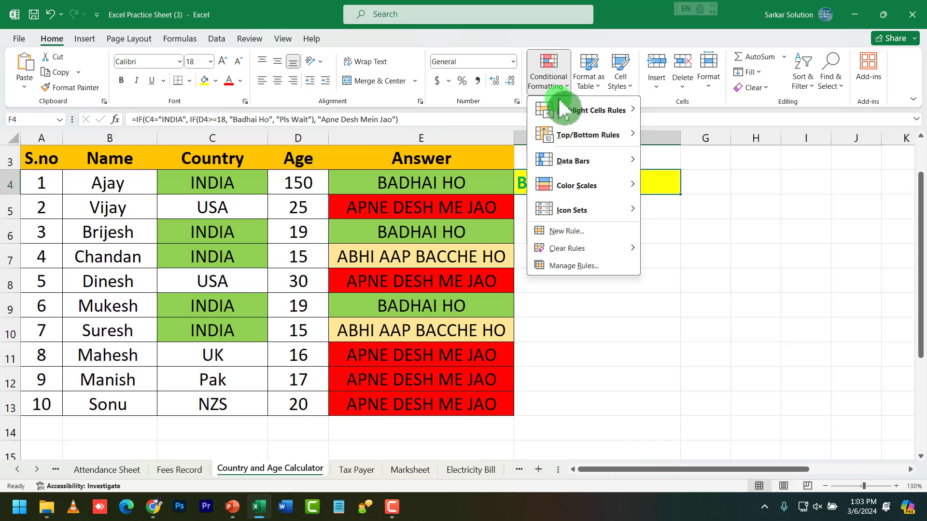
click(582, 232)
click(428, 224)
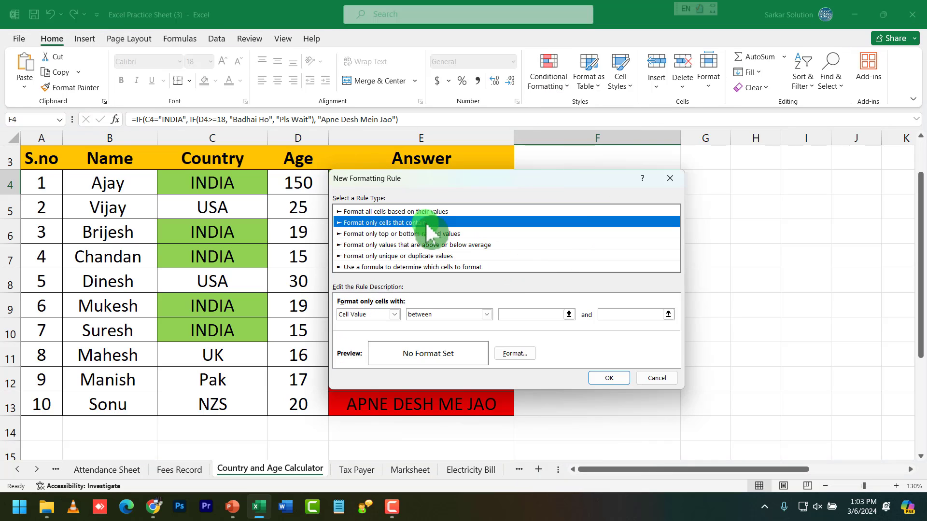
click(461, 317)
click(425, 332)
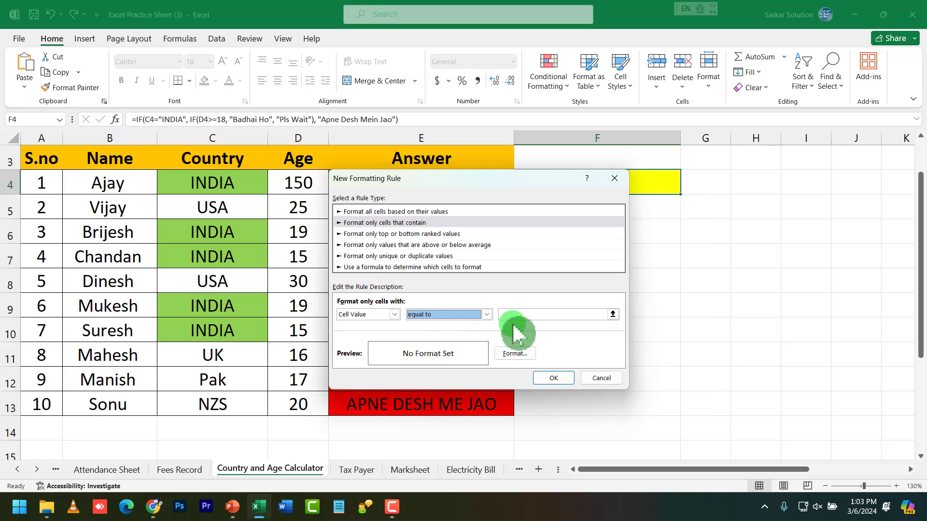
click(569, 315)
text(Pls)
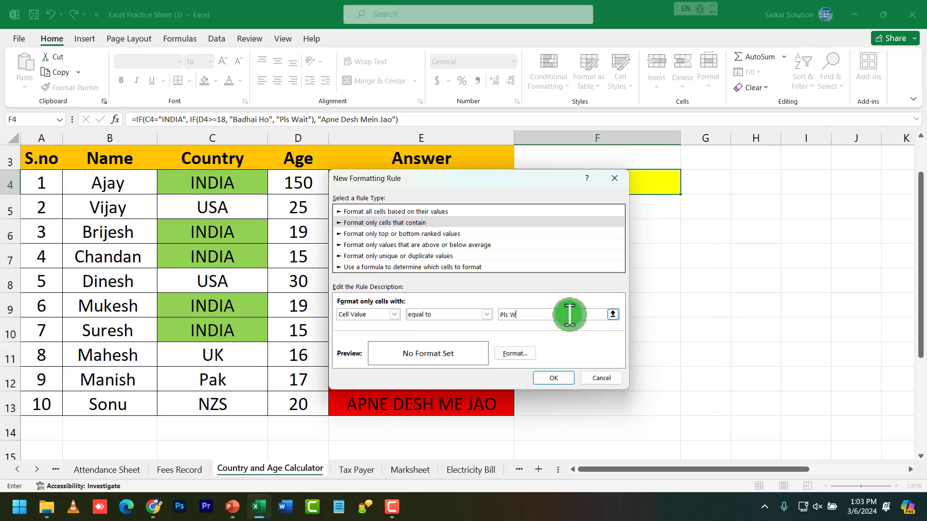
key(Tab)
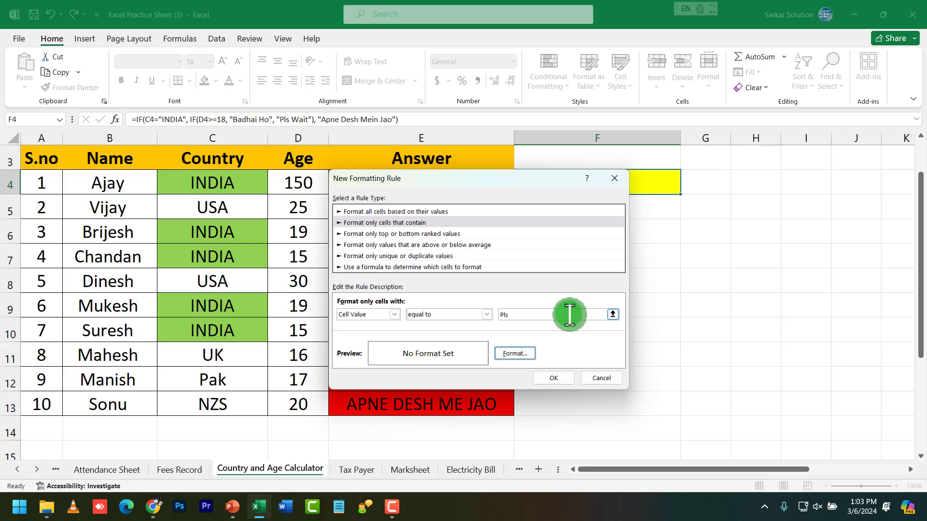
click(570, 315)
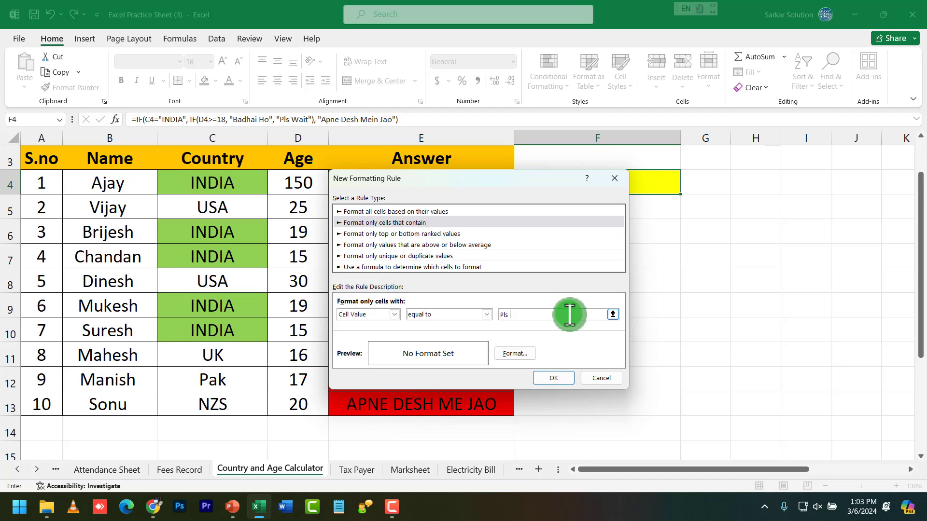
text(Wait)
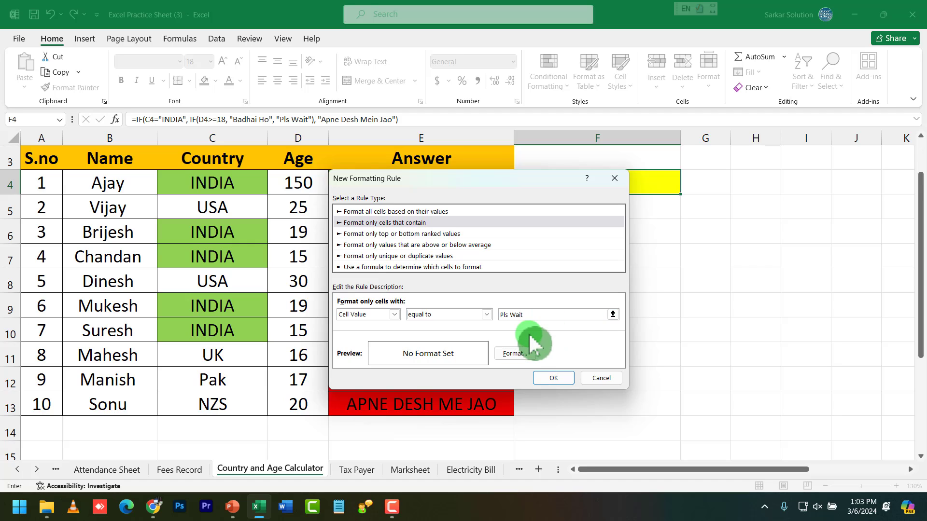
Give the Pls Wait rule a light gold background fill and apply the rule to F4.
click(523, 355)
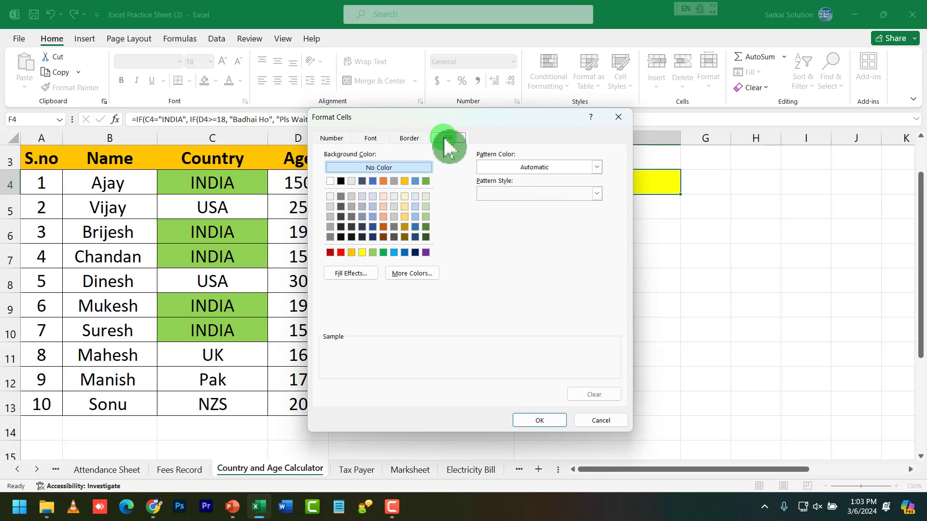
click(351, 252)
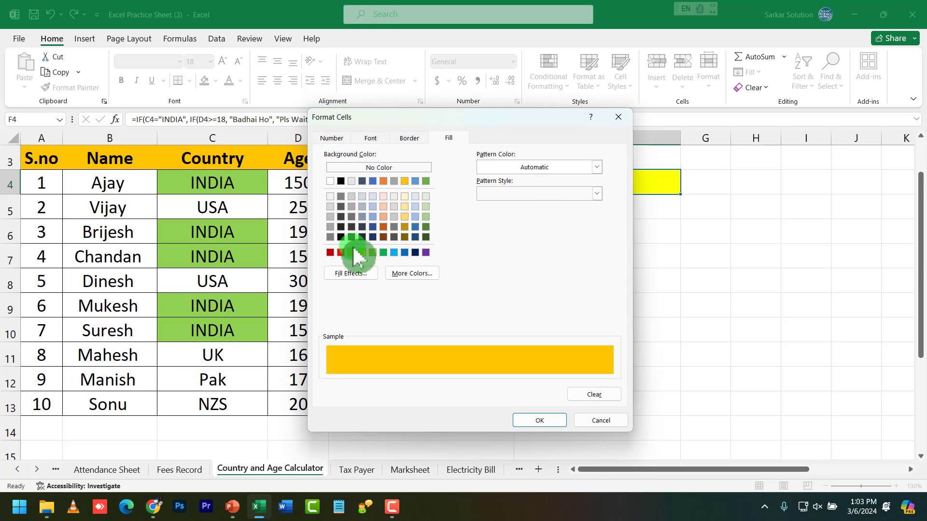
click(537, 421)
click(548, 380)
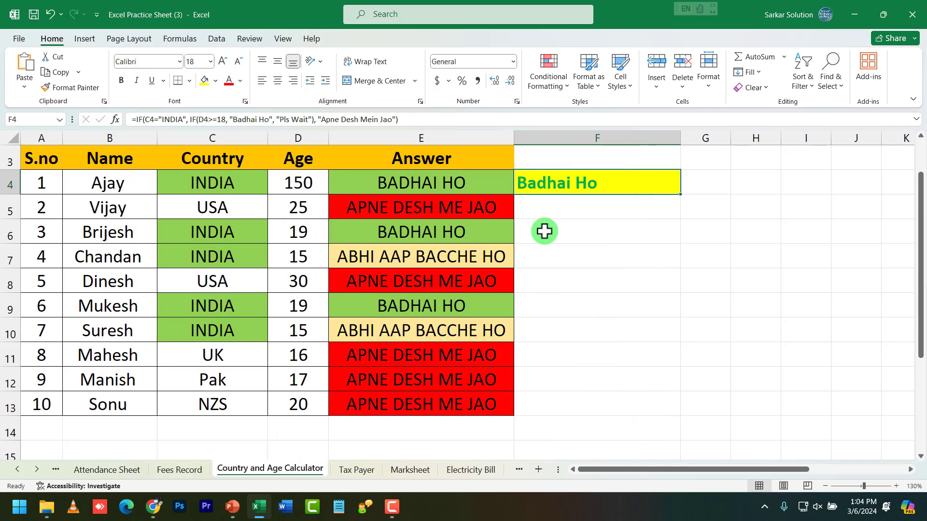
Set the age in D4 to 15 to test the Pls Wait formatting, and check the message in F4.
click(323, 188)
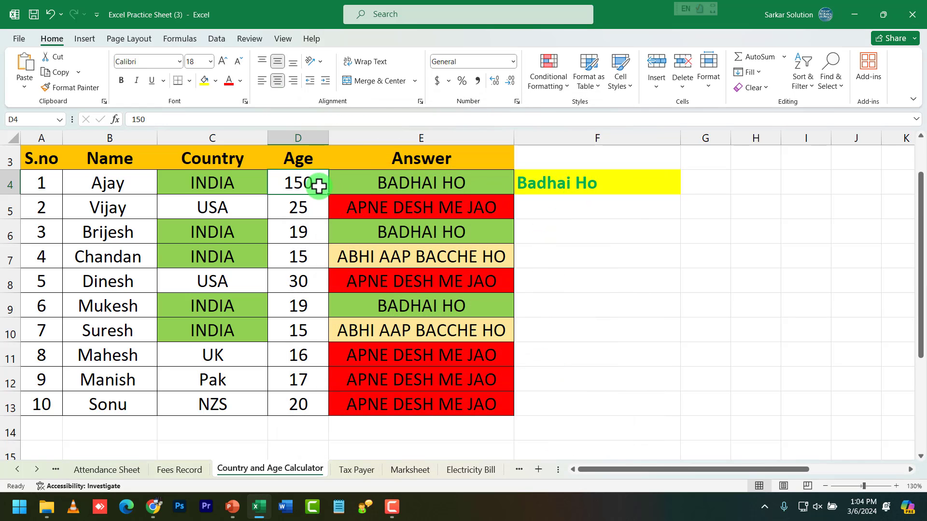
text(15)
key(Return)
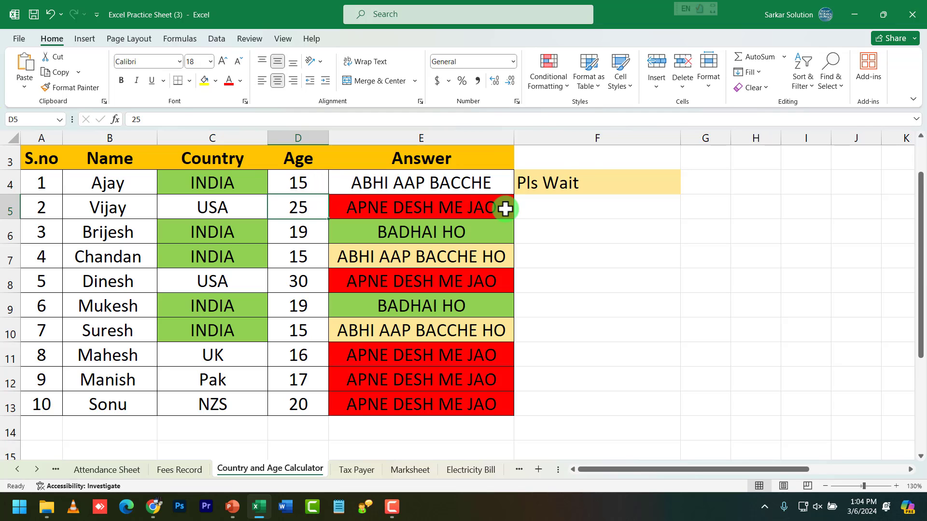
click(552, 182)
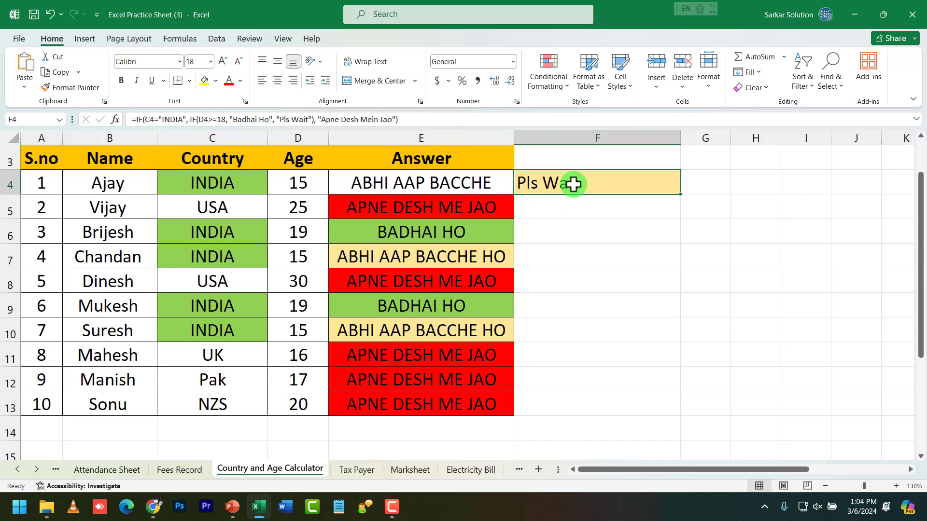
click(563, 85)
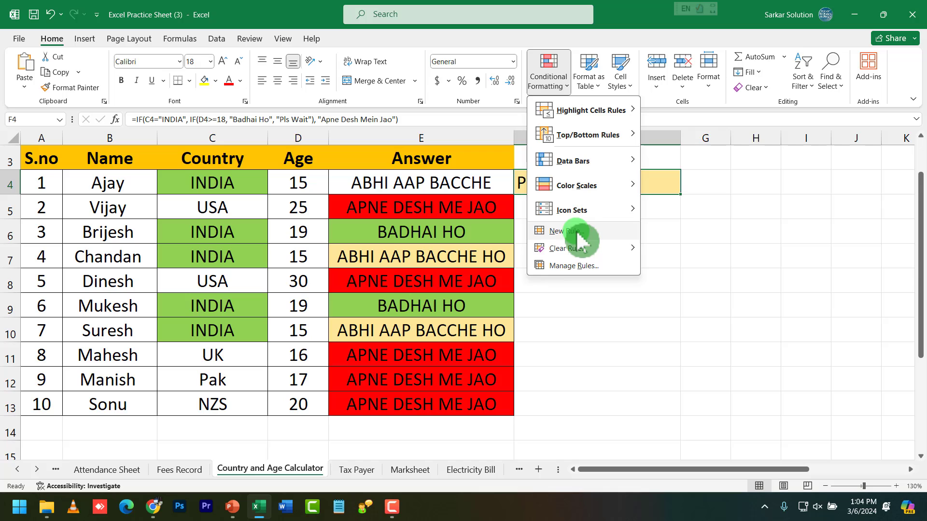
click(600, 318)
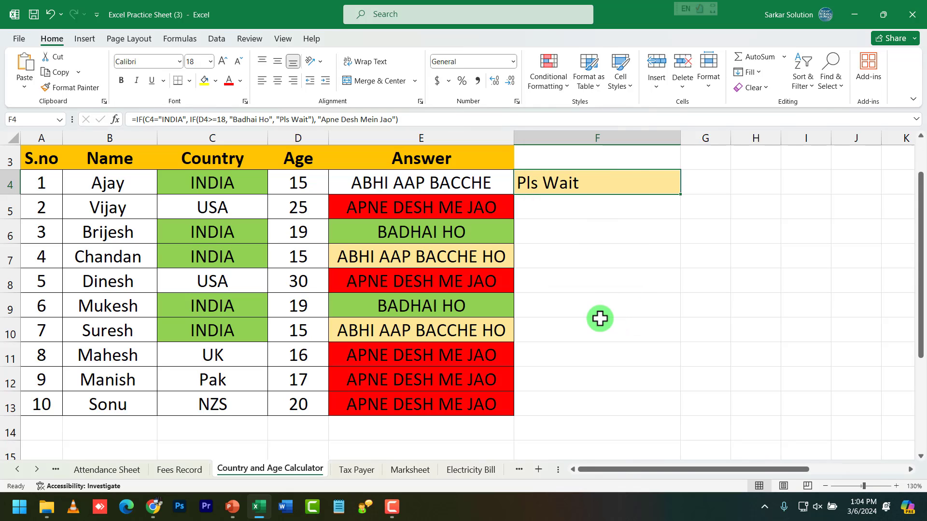
Switch to the Tax Payer sheet and examine the country, amount and tax message in row 3.
click(357, 471)
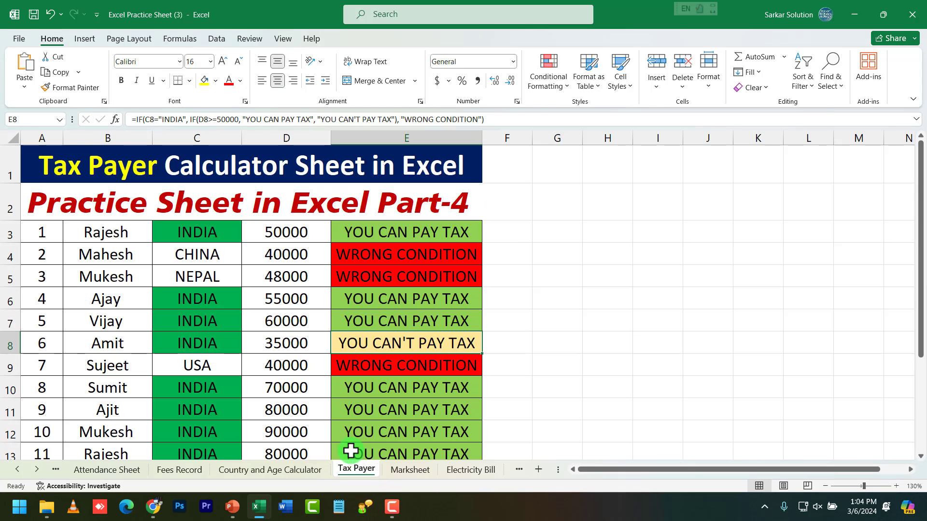
click(284, 234)
click(213, 230)
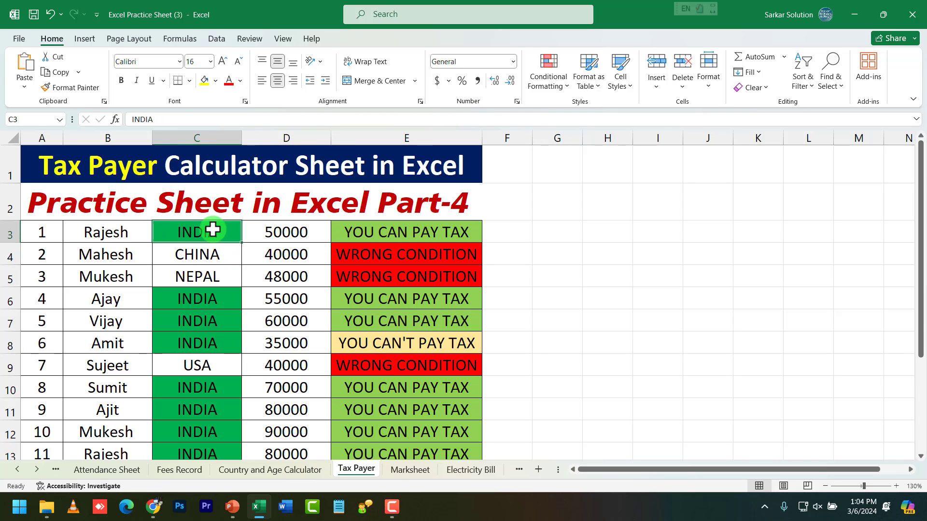
click(284, 235)
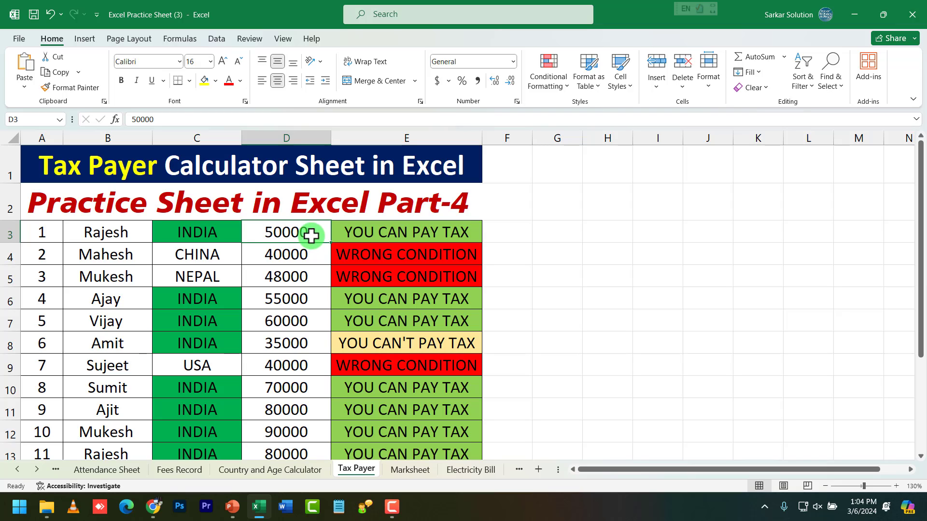
click(363, 234)
click(299, 232)
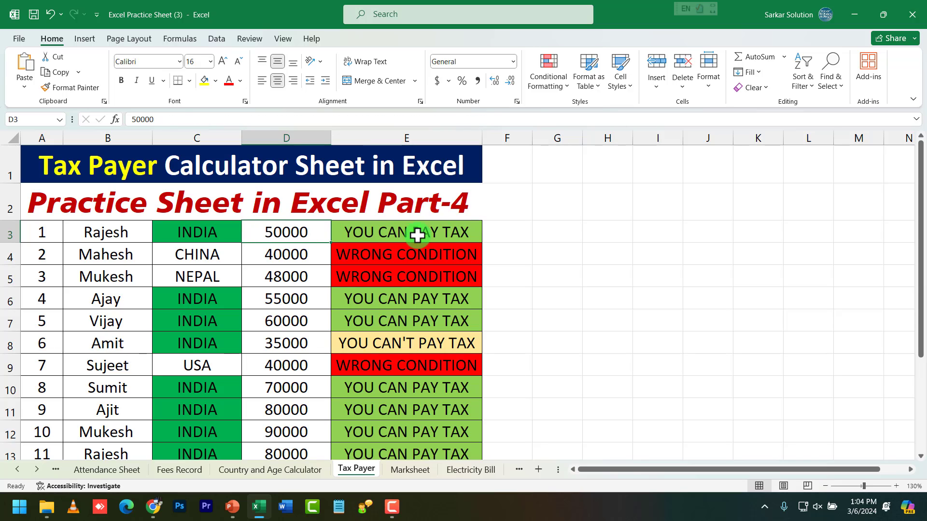
Widen column F to about the width of column E and increase the font size of cell F3 to 14.
drag(533, 138, 655, 139)
click(588, 225)
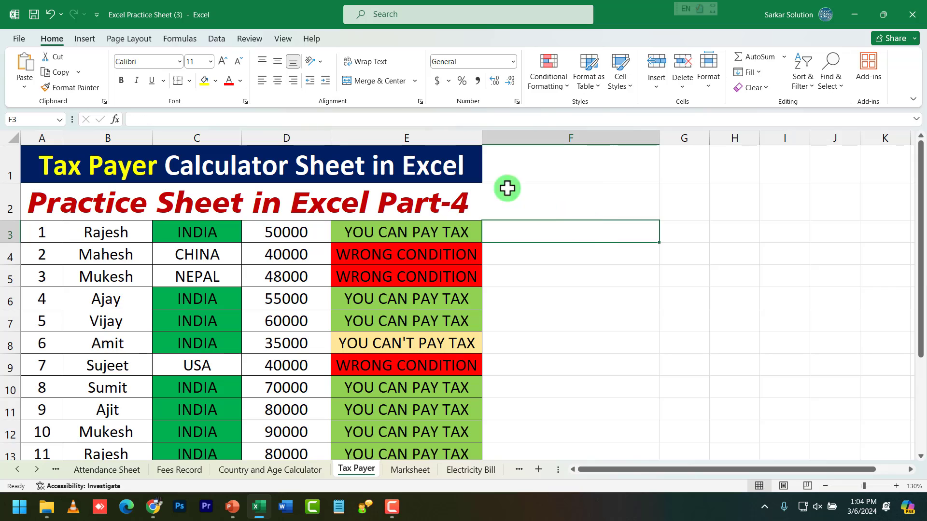
click(222, 61)
click(223, 61)
click(223, 61)
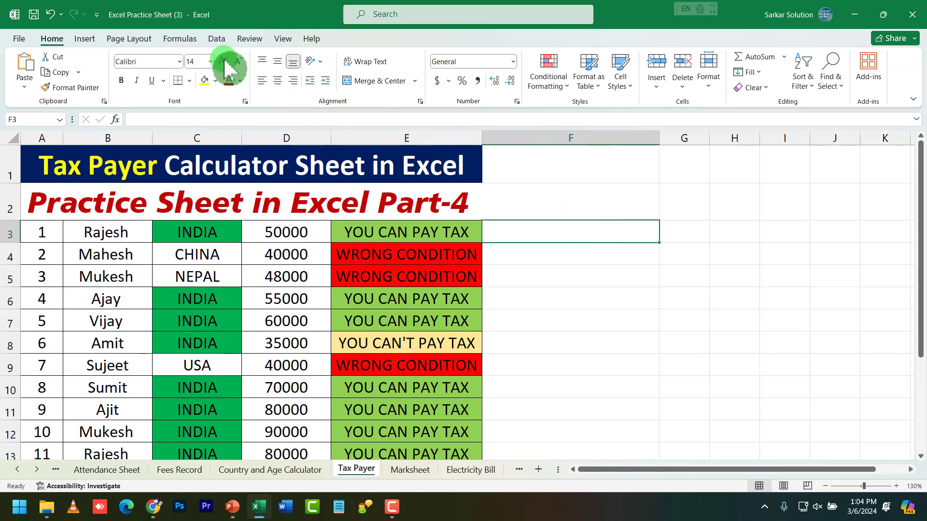
Increase the font size of F3 to 20 and begin an IF formula there testing whether C3 equals "INDIA".
click(222, 61)
click(223, 61)
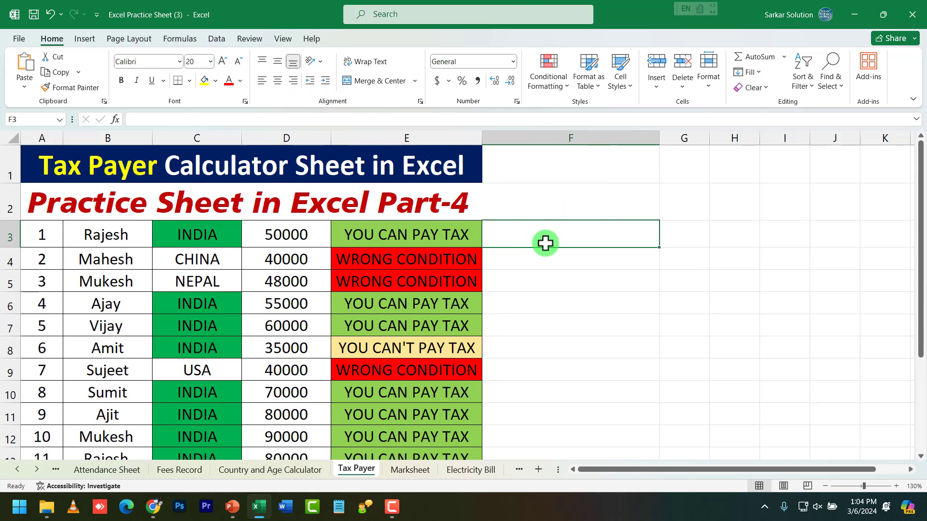
text(=if)
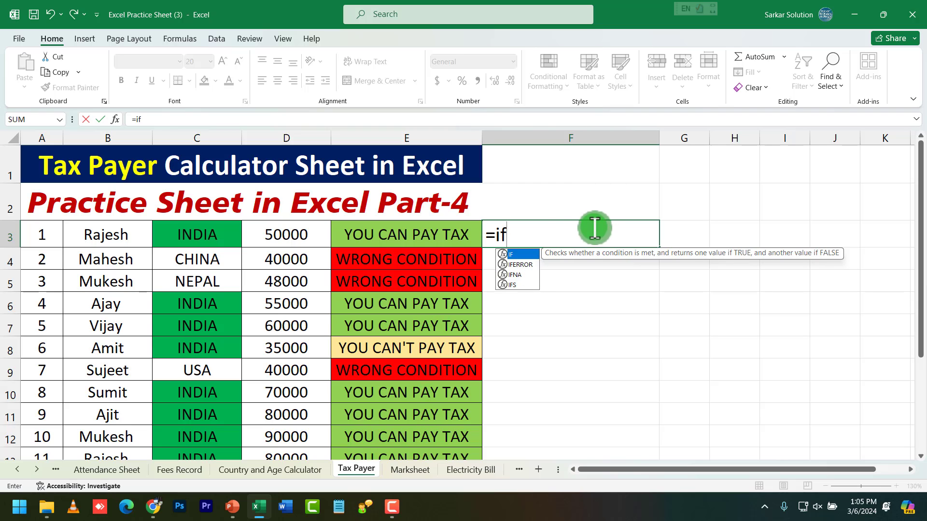
text(()
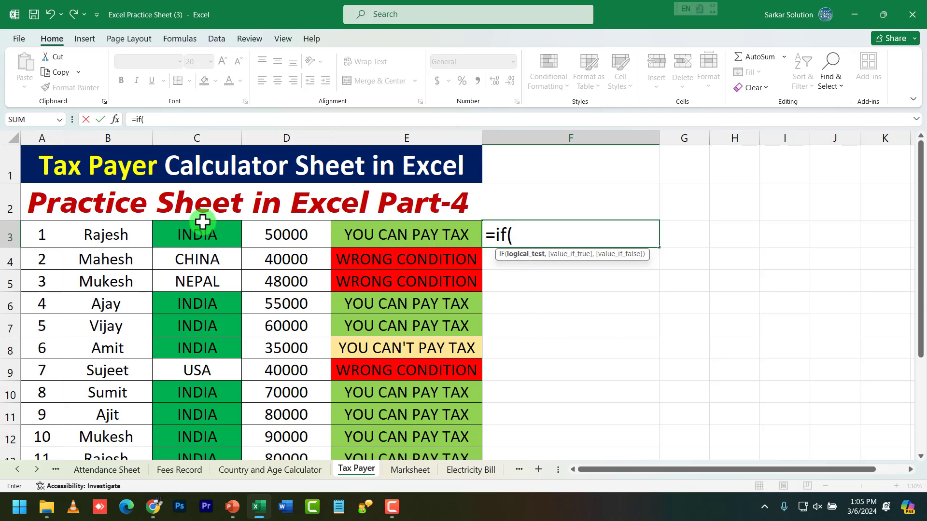
text(c3)
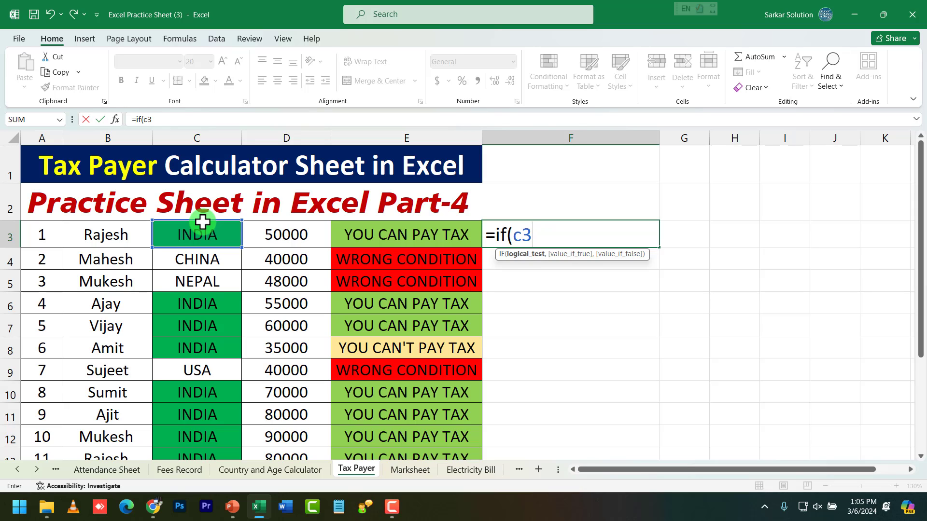
text(="INDIA)
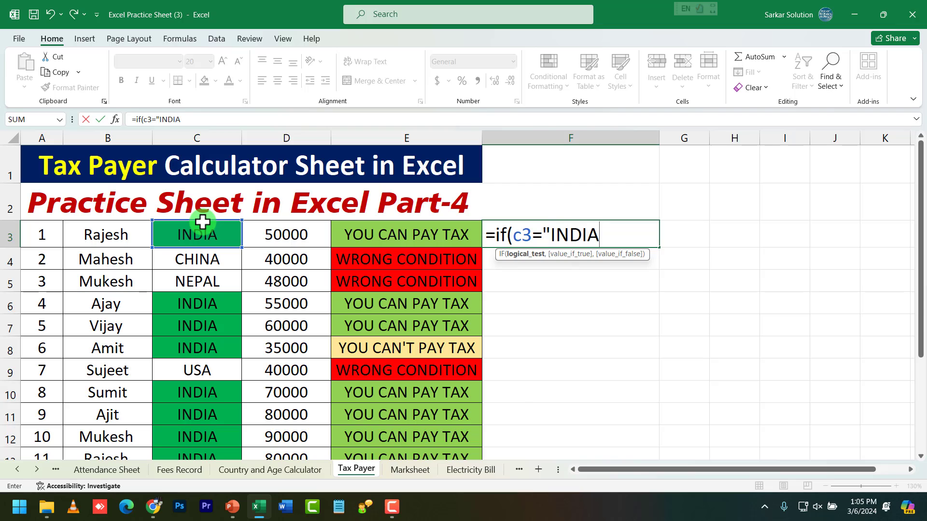
Nest a second IF as the formula's true result, testing whether D3 is greater than or equal to 50000.
text(", if)
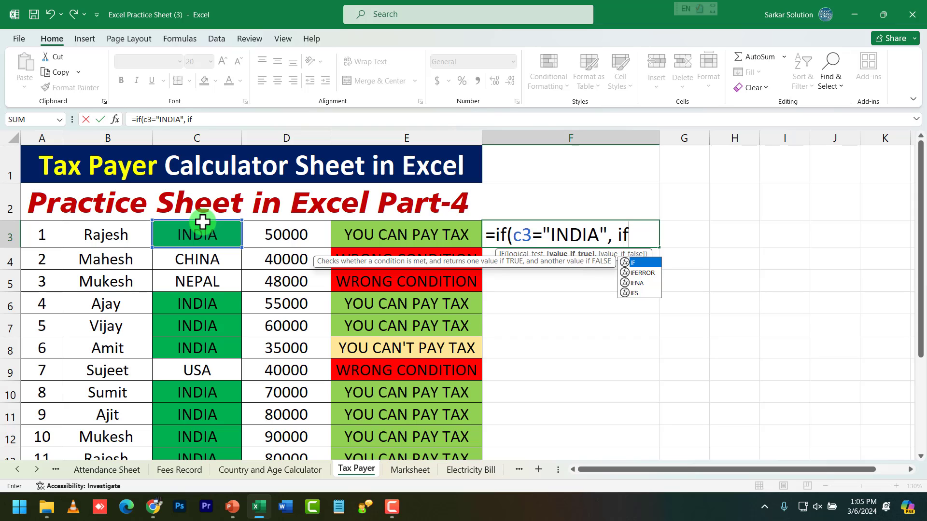
text(()
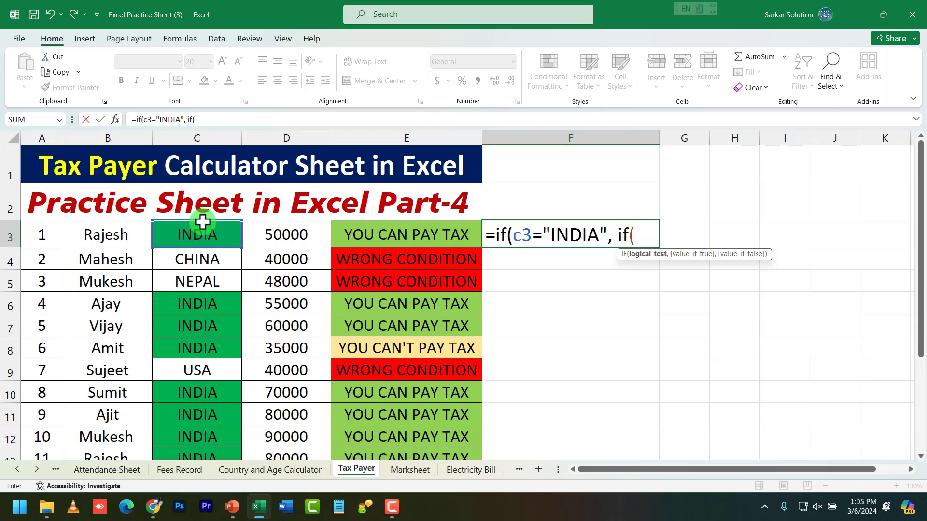
text(d)
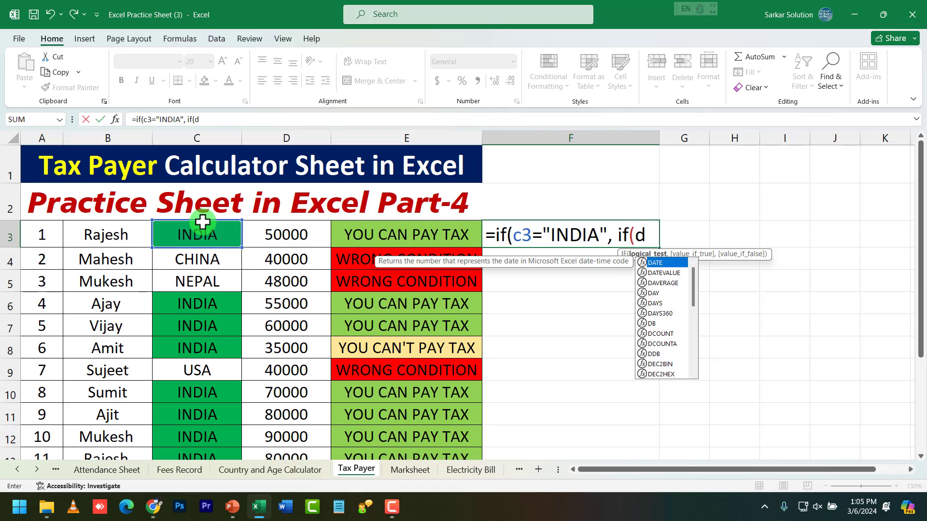
text(3>=)
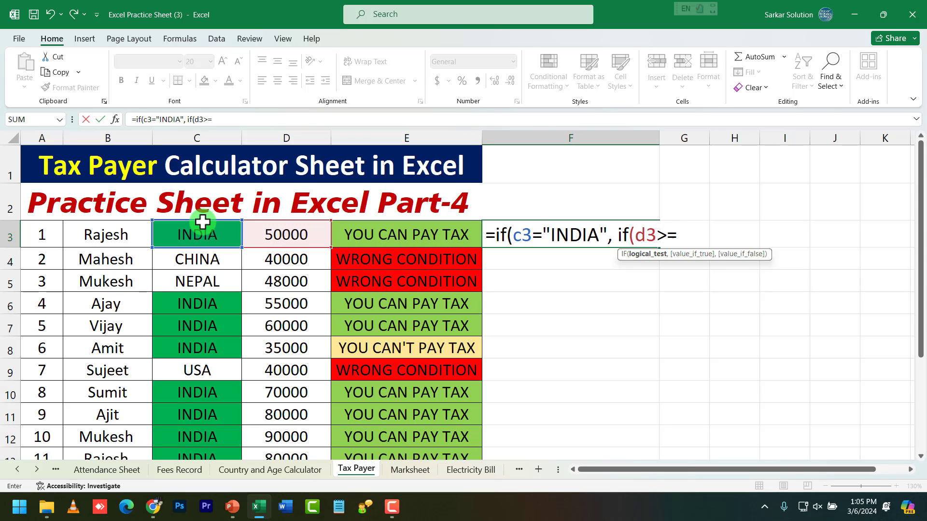
text(5000)
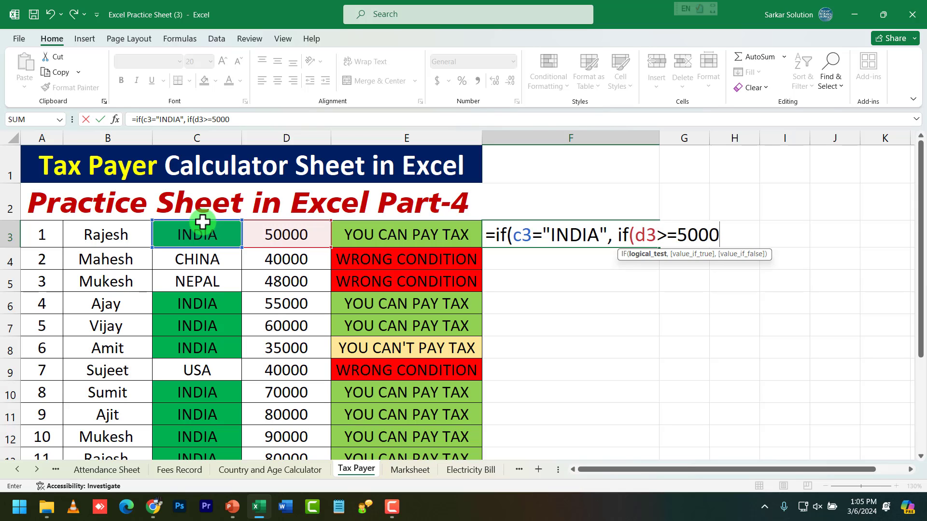
text(0,)
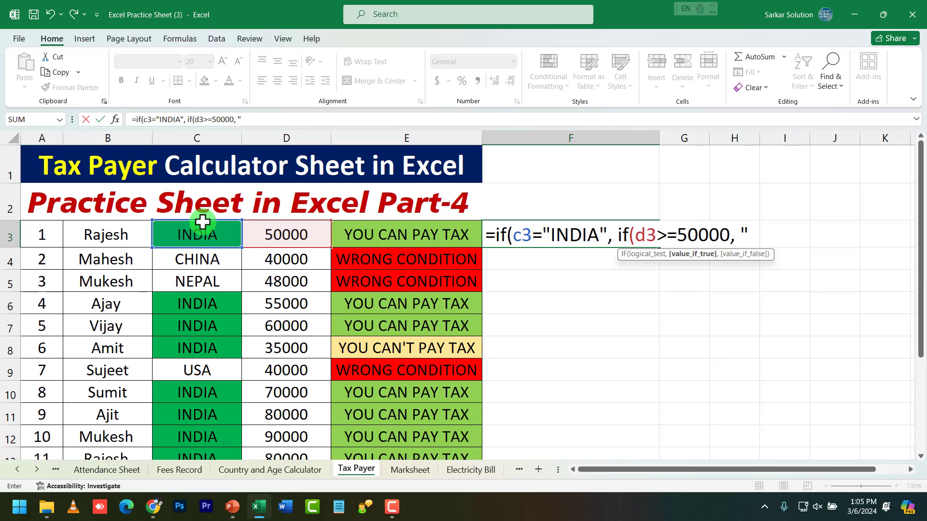
Give the inner IF the true result "You Can Pay Tax" and the false result You Can't Pay Tax.
text(You Can )
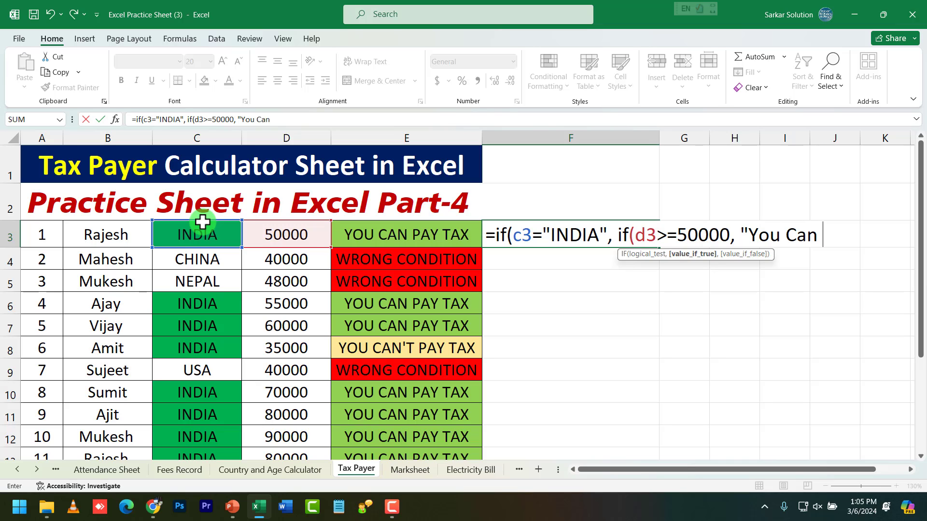
text(Pay Tax)
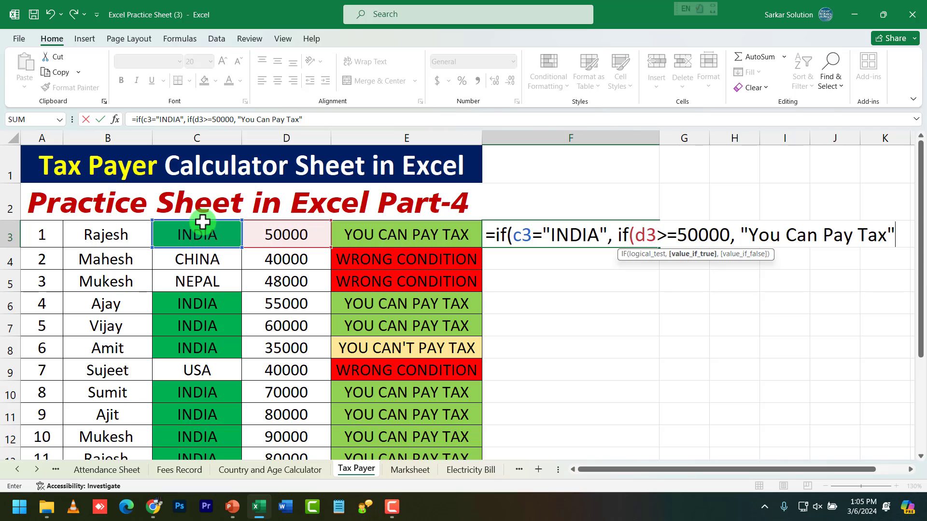
text(",)
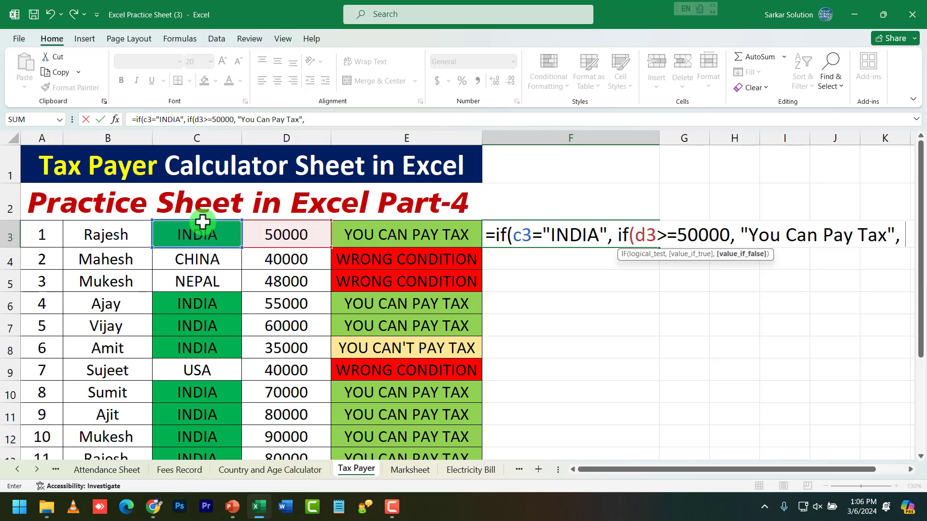
text( You Can)
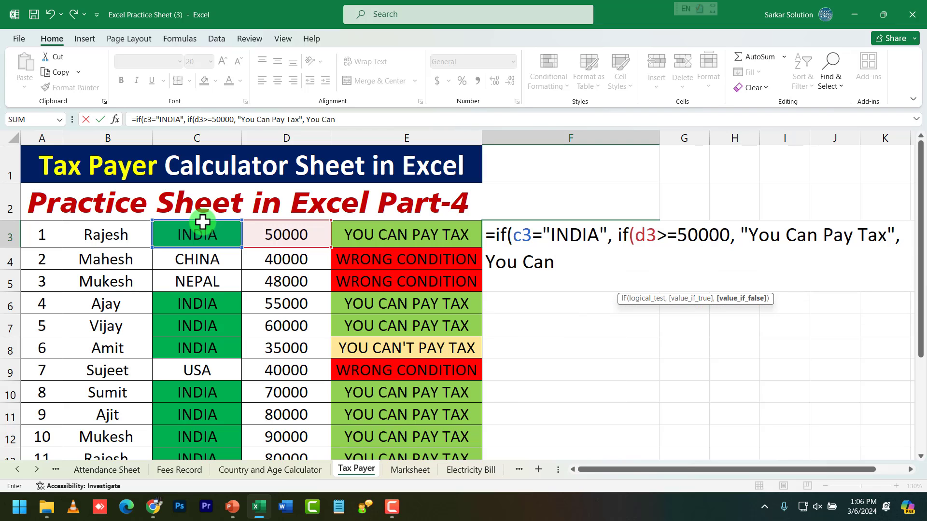
text('t Pay Tax)
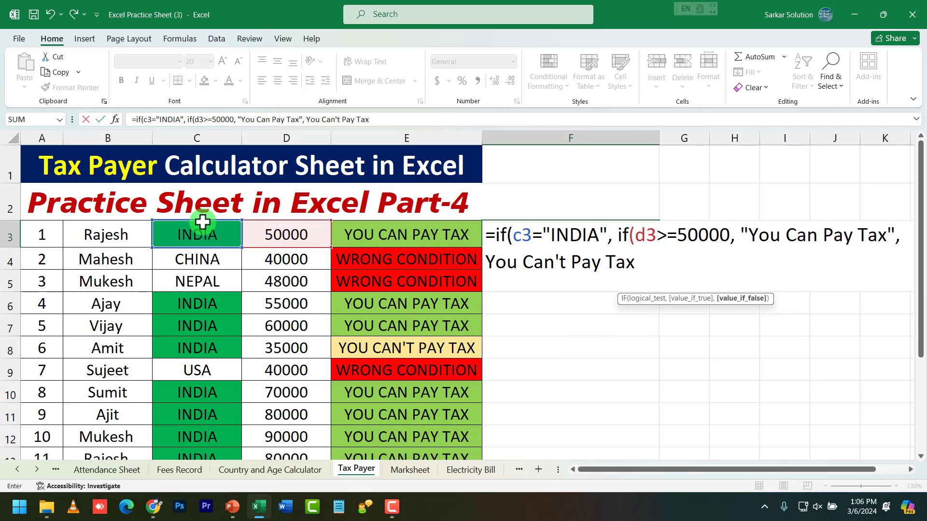
text(")
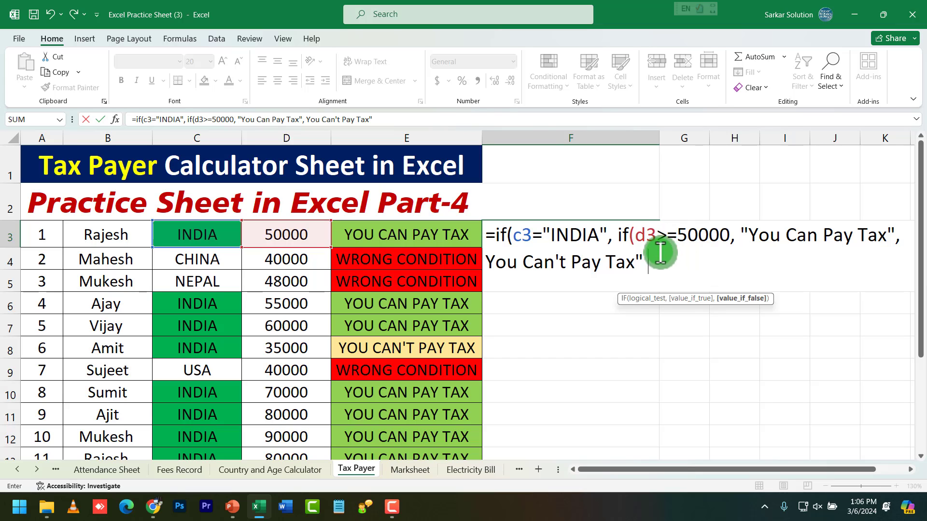
Close the inner IF's parenthesis, add a comma, and insert the missing opening quotation mark before You Can't Pay Tax.
key(BackSpace)
text())
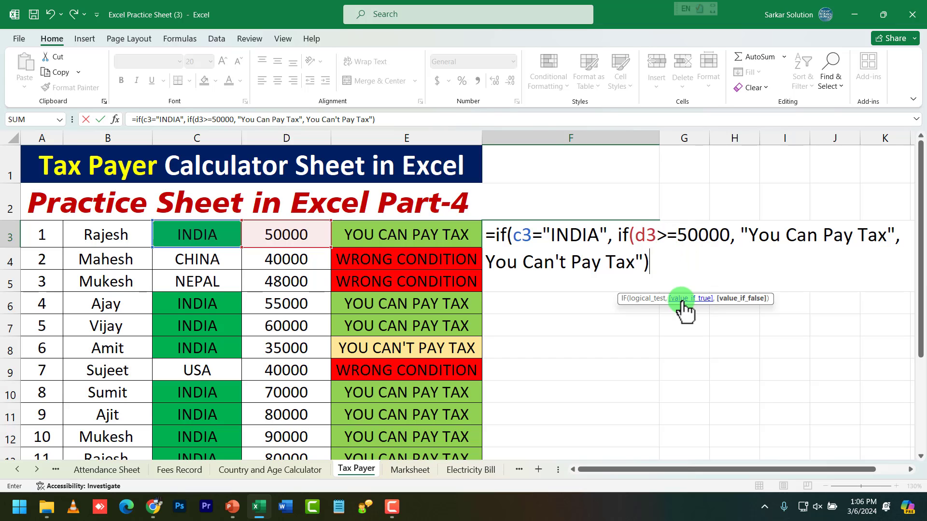
text(,)
key(Left)
key(BackSpace)
key(BackSpace)
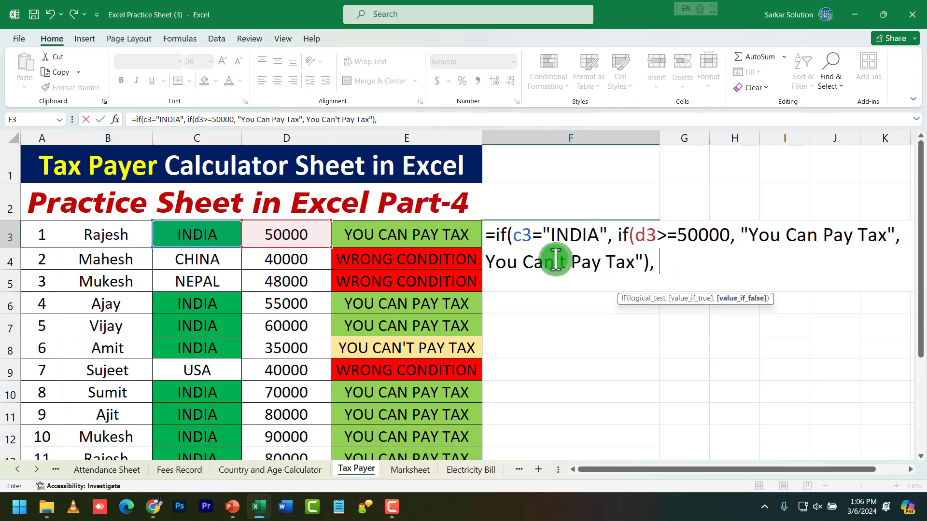
click(486, 263)
text(",)
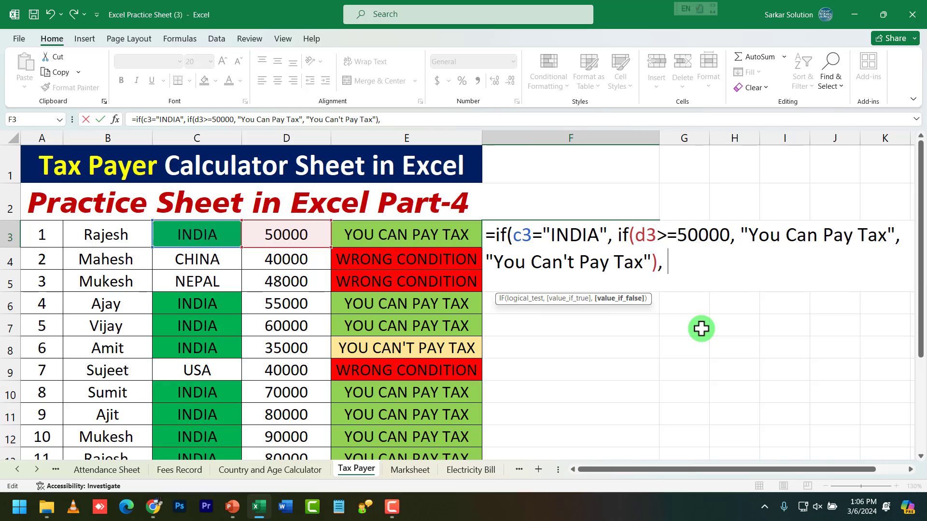
Complete the F3 formula with "Wrong Condition" as the outer IF's false result and enter it.
text( ")
text(Wrong Condition)
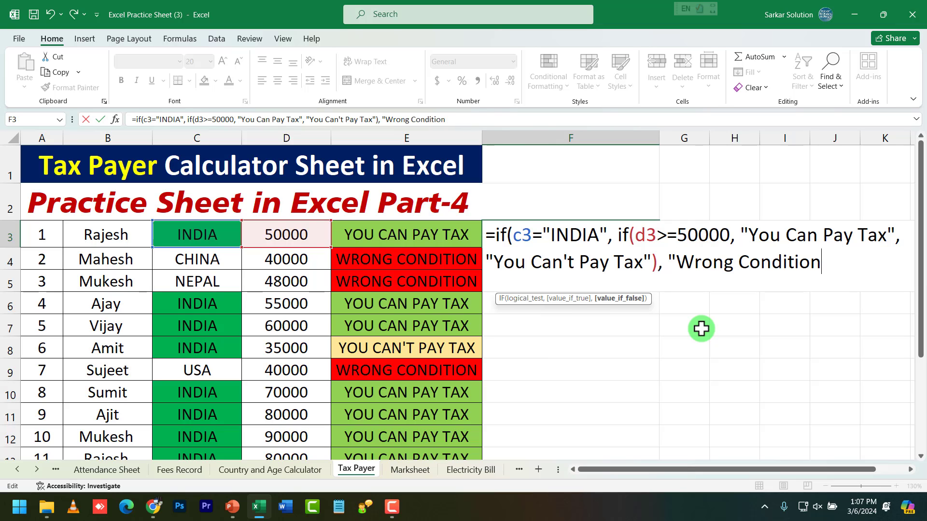
text("))
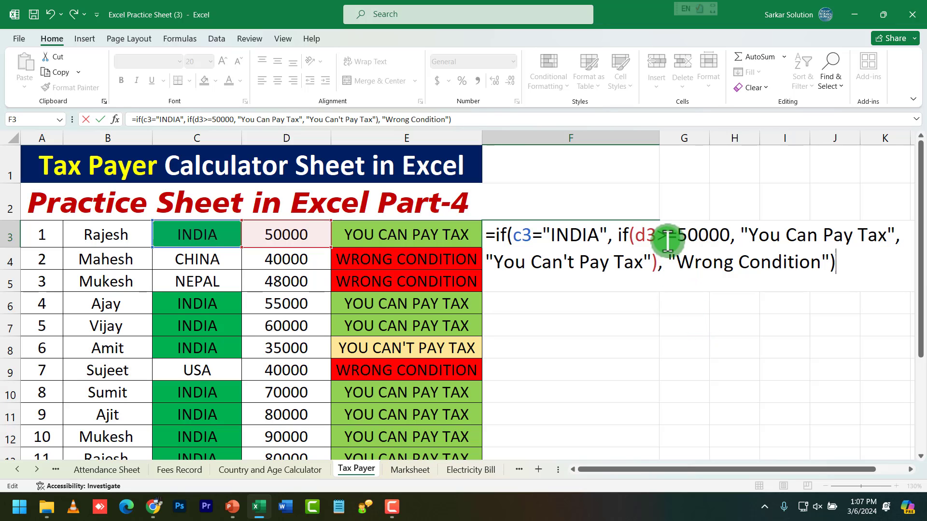
double_click(698, 235)
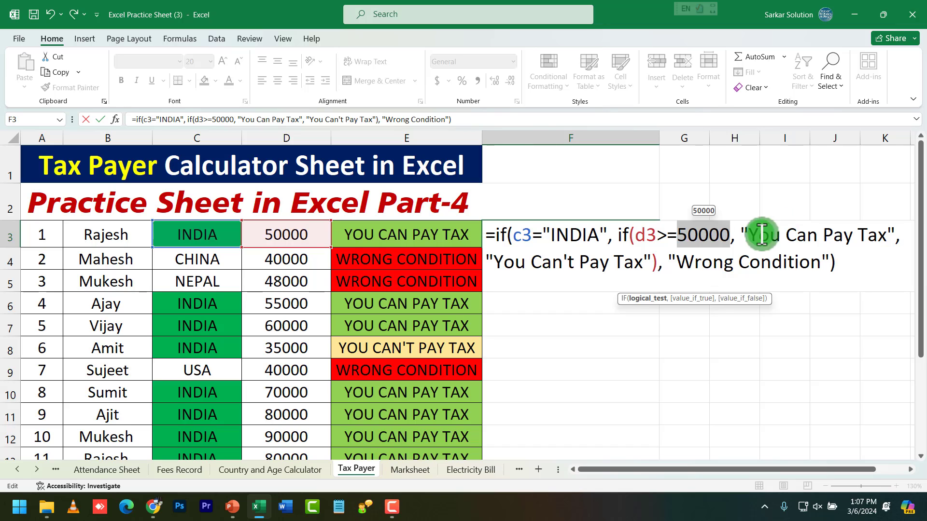
click(590, 262)
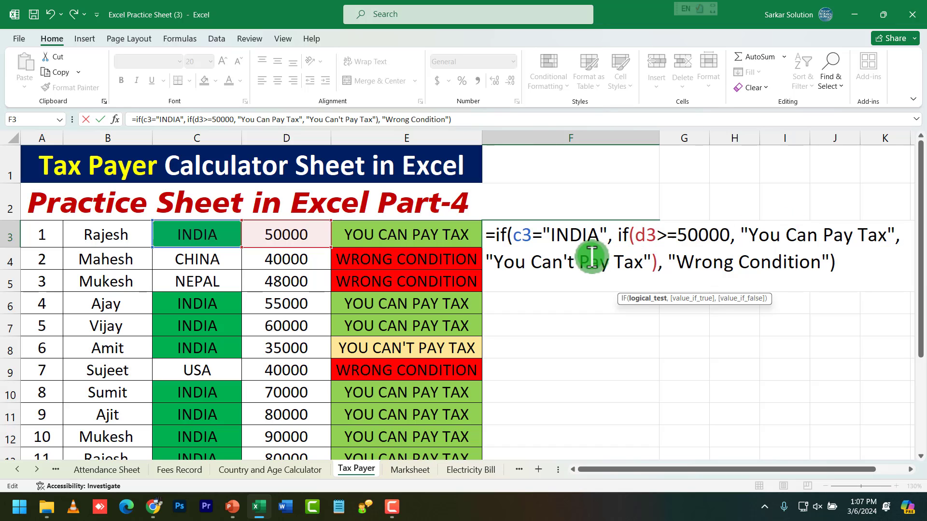
click(724, 265)
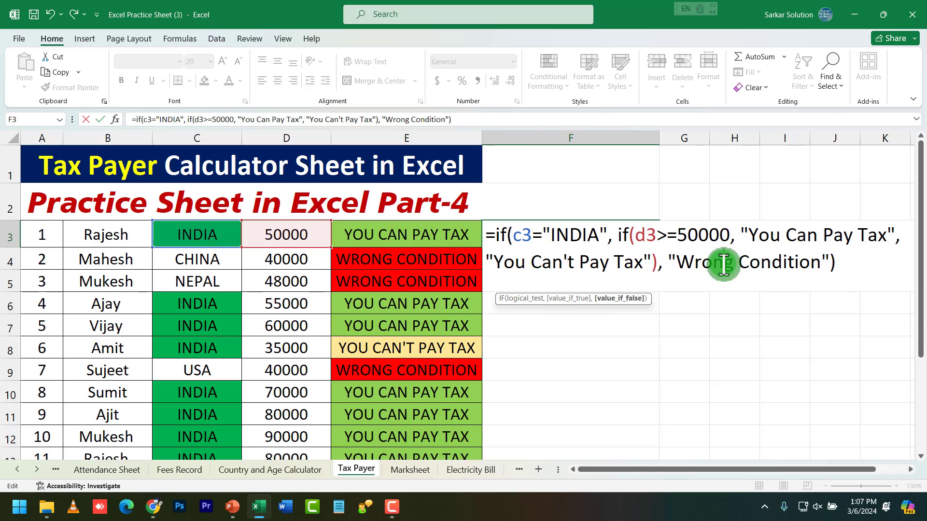
key(Return)
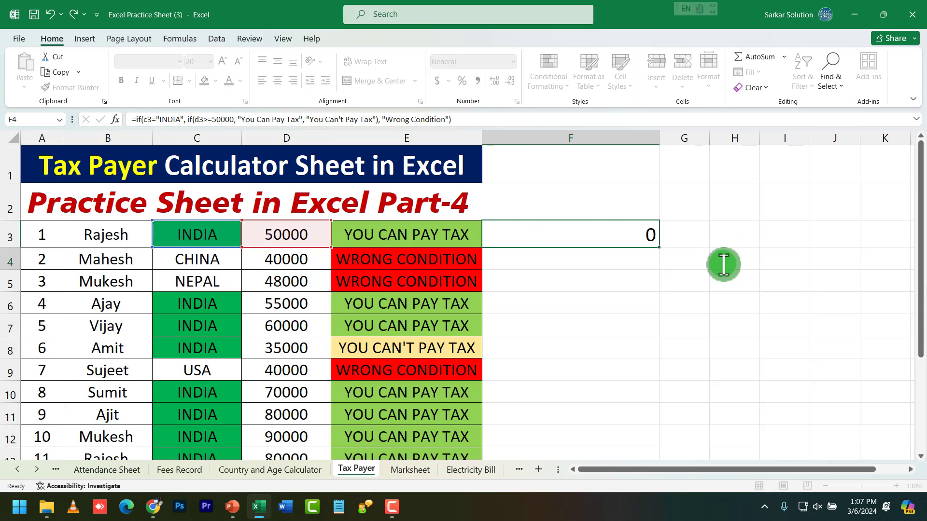
click(621, 236)
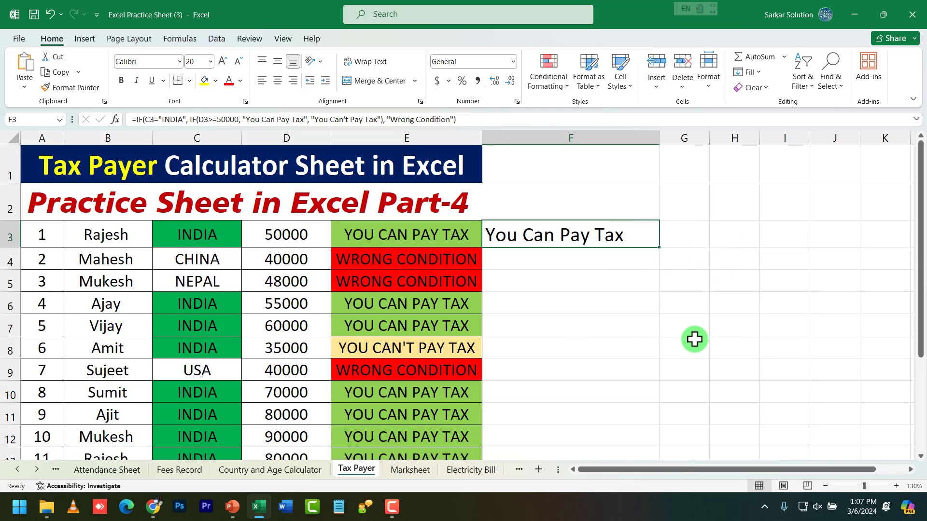
Set the amount in D3 to 45000 and check the tax message in F3.
click(289, 236)
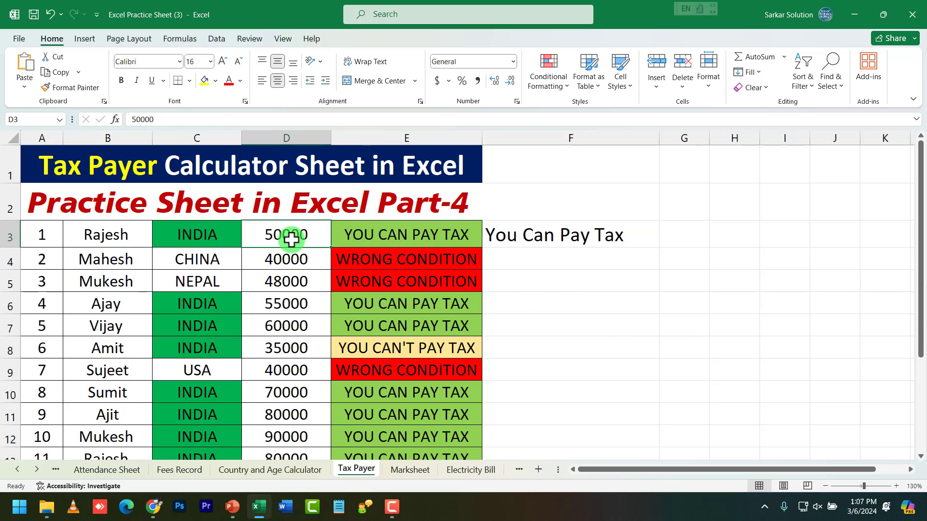
text(45)
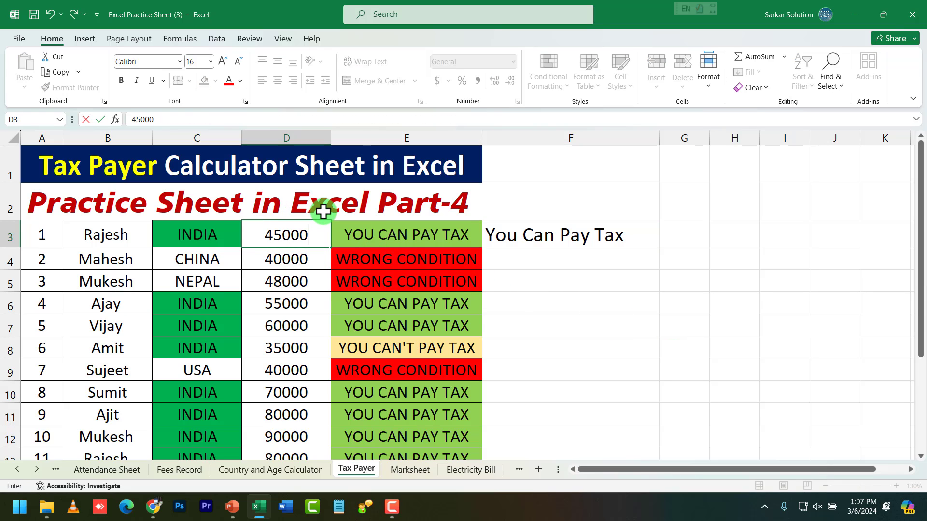
text(000)
key(Return)
click(597, 235)
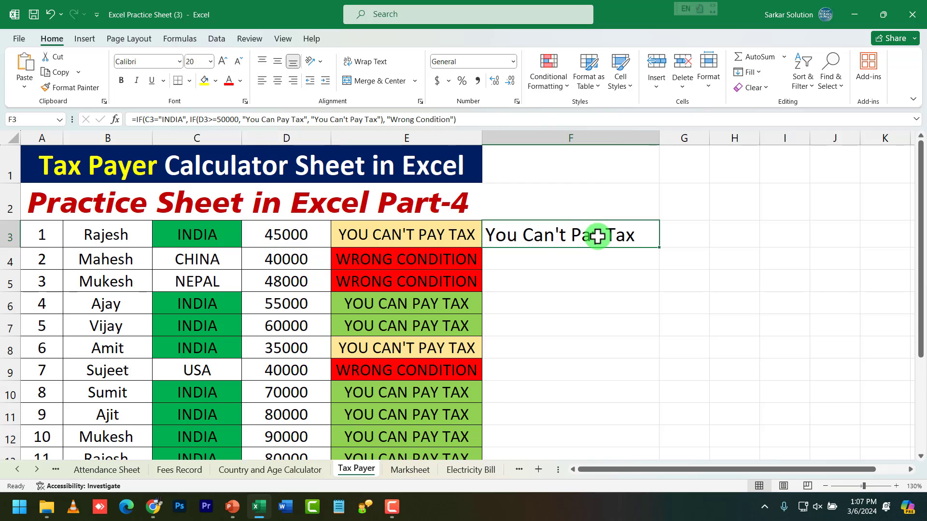
Set the country in C3 to UK and check the message in F3.
click(215, 231)
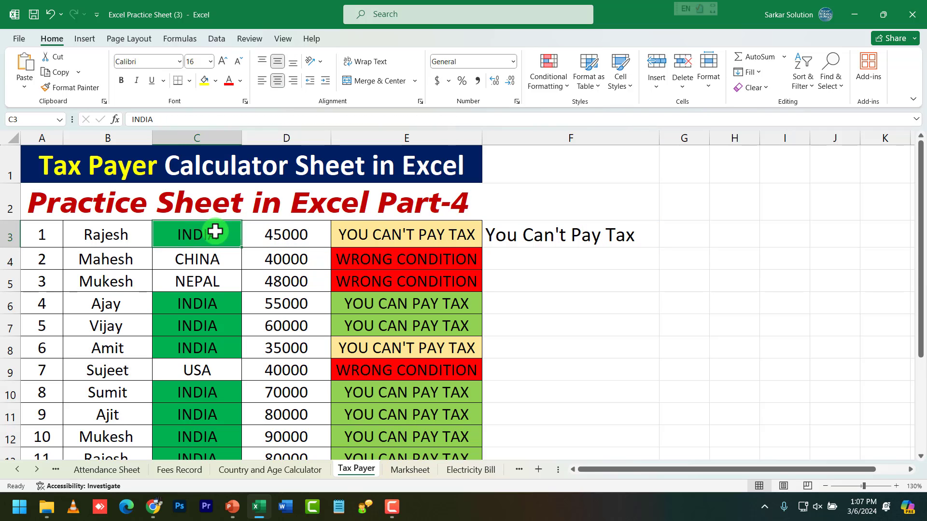
text(UK)
key(Return)
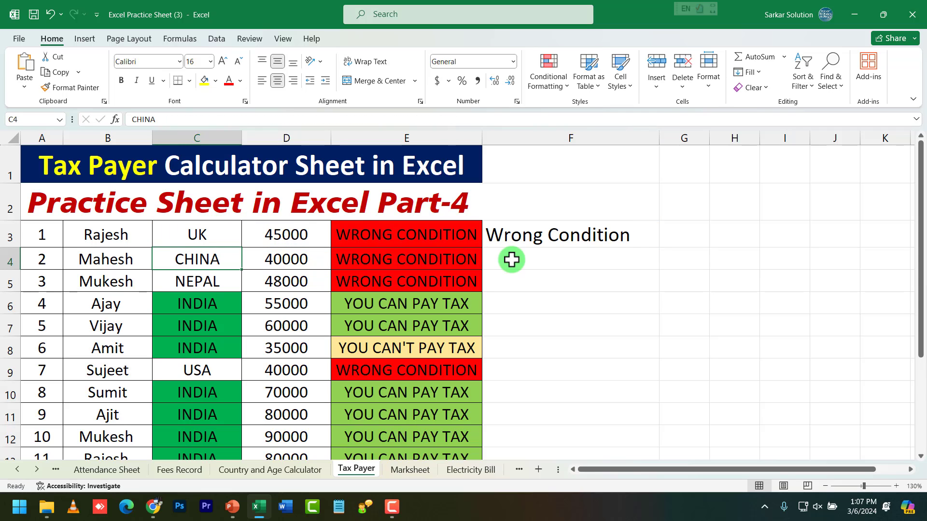
click(555, 242)
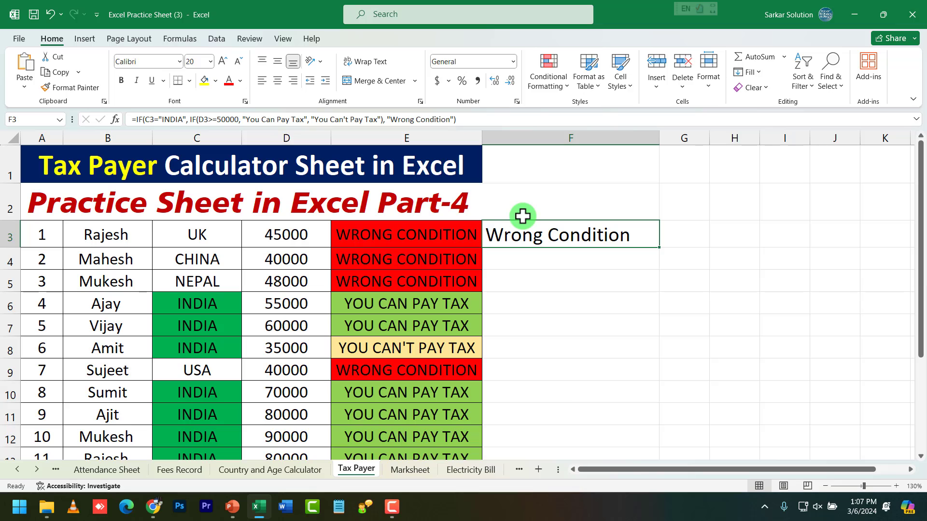
click(271, 233)
click(376, 234)
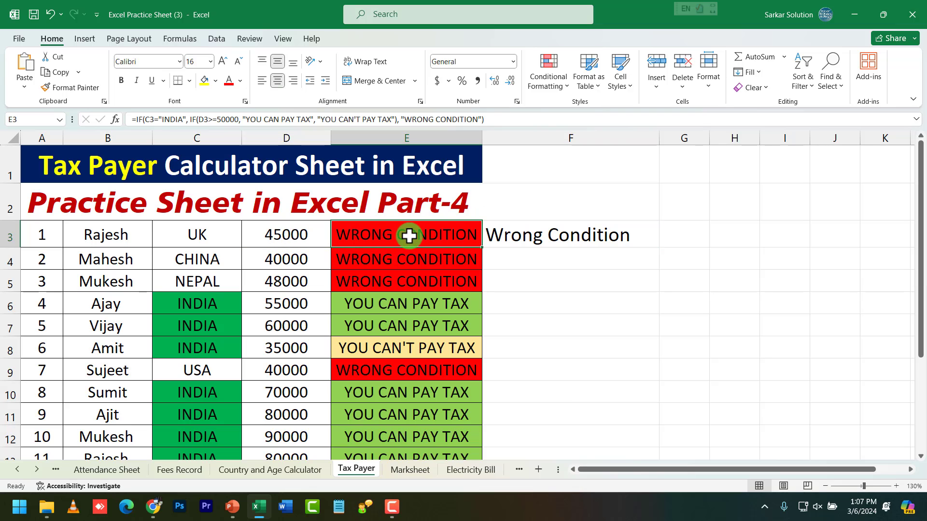
click(558, 86)
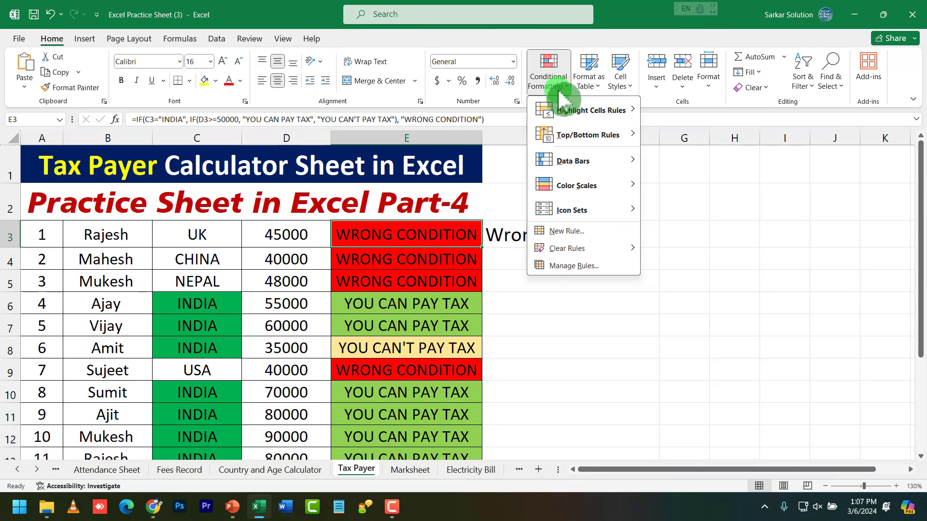
click(579, 232)
click(411, 212)
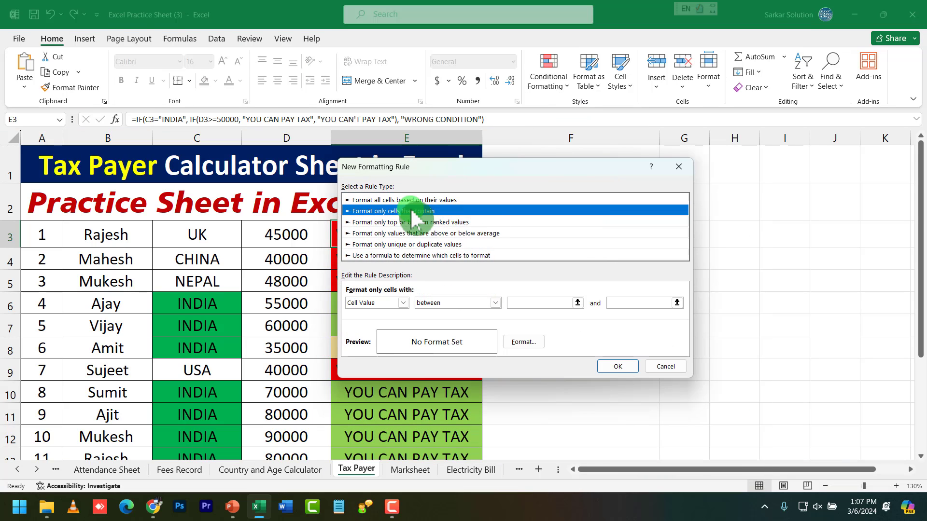
click(455, 303)
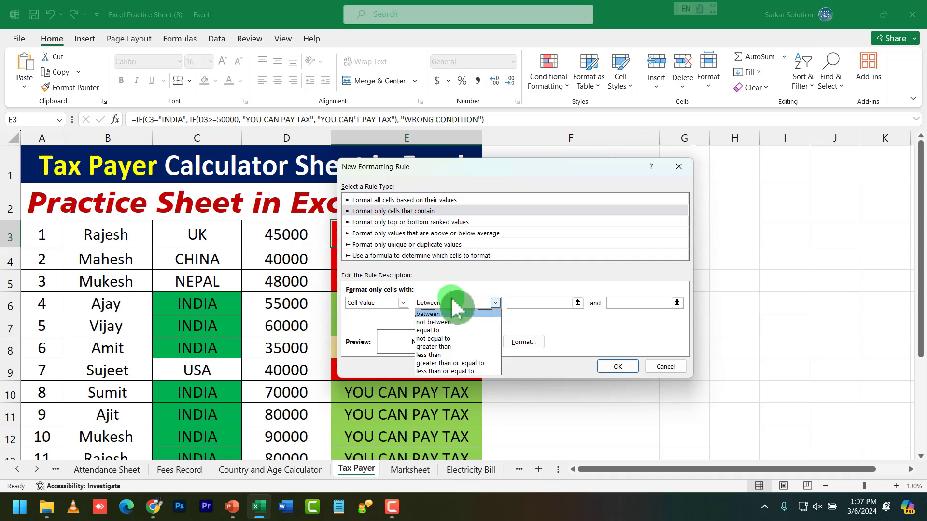
click(436, 331)
click(546, 303)
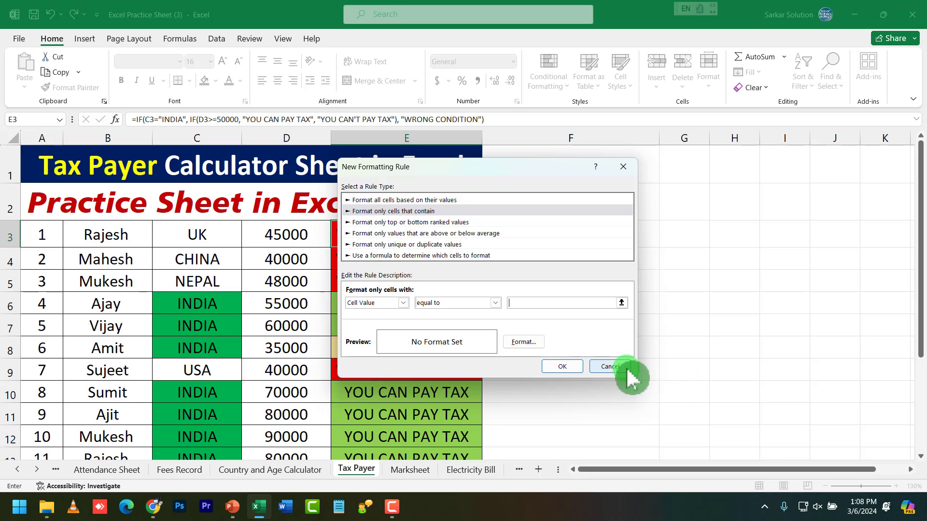
click(613, 368)
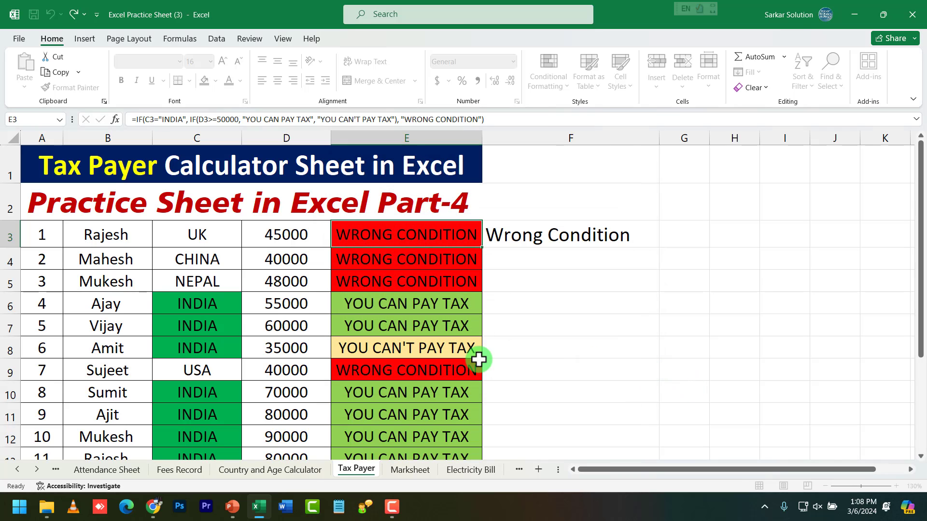
click(290, 469)
click(346, 468)
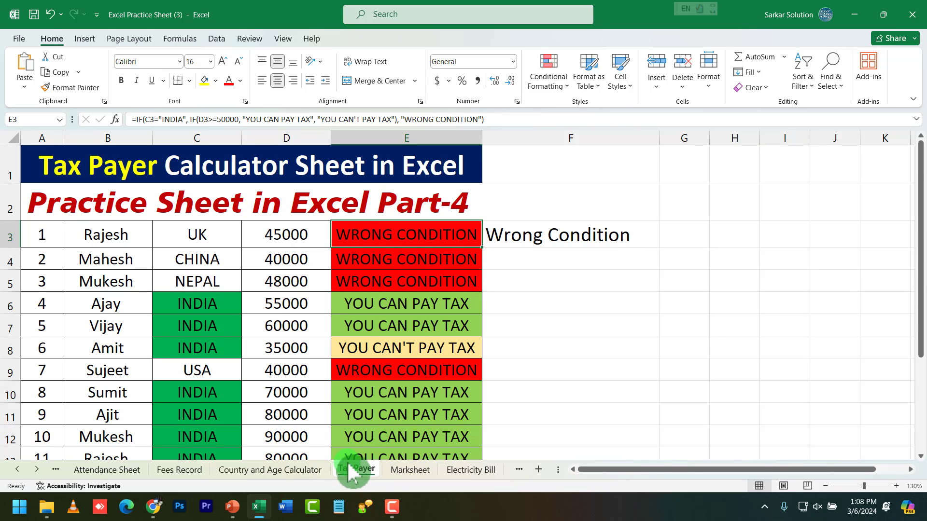